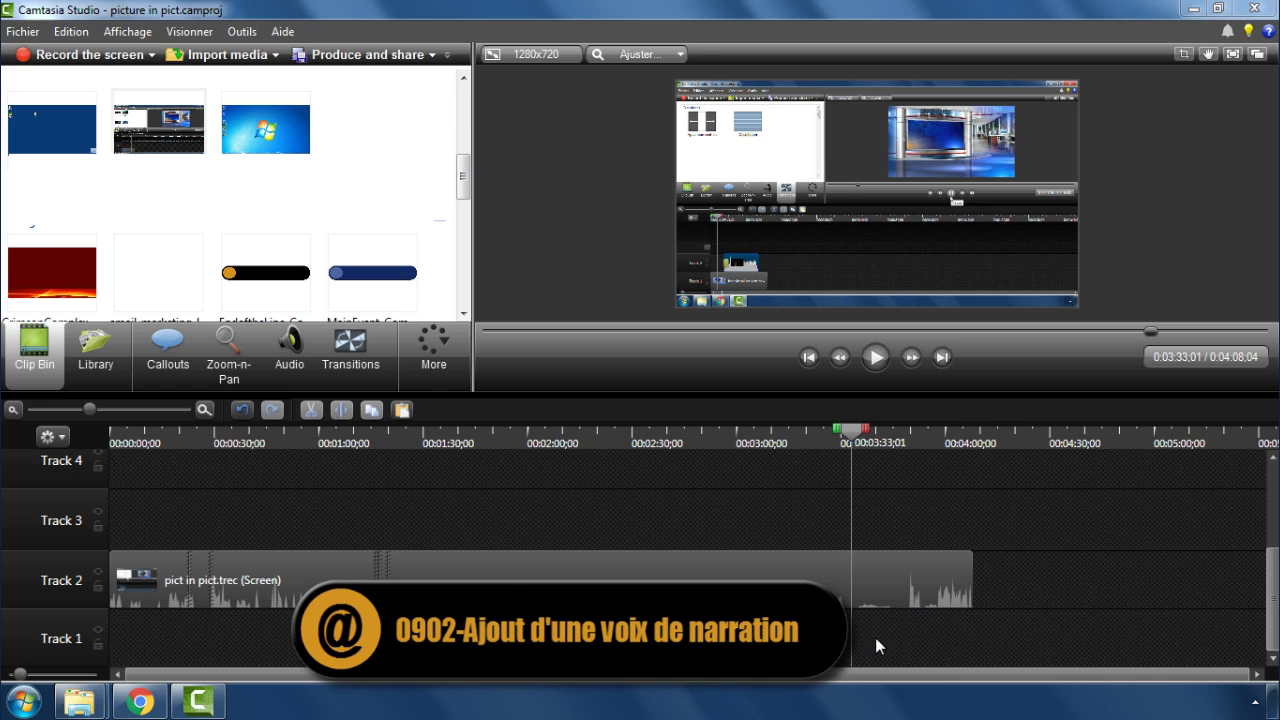
Step: Silence the Track 2 clip's audio from 0:03:32;07 to its end at 0:04:08;04
mouse_move(868, 576)
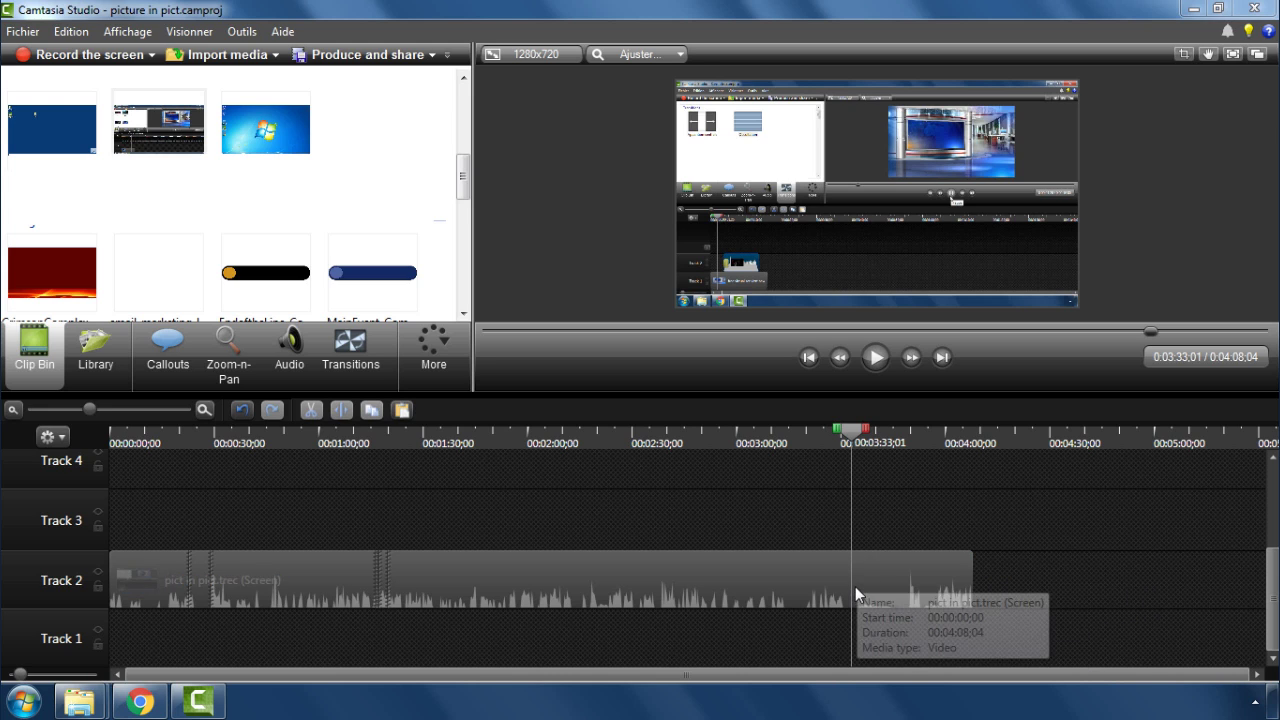
left_click(850, 428)
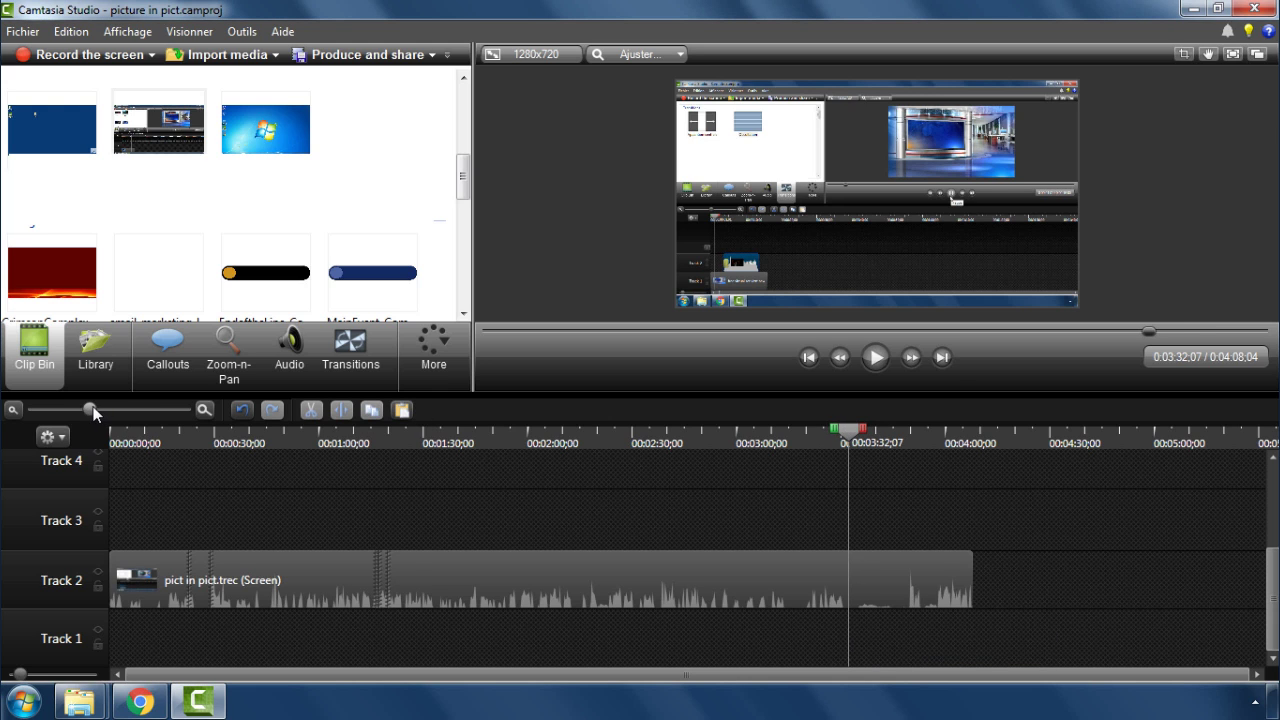
left_click_drag(92, 411, 107, 409)
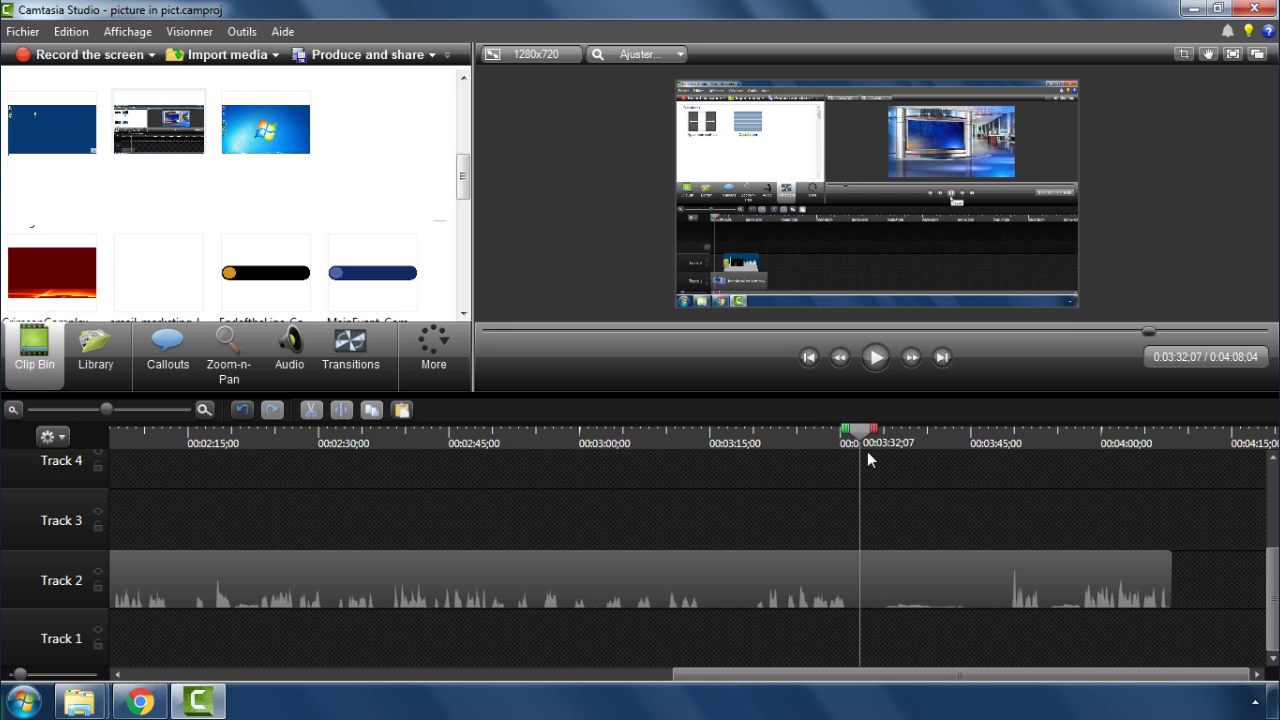
left_click_drag(875, 432, 1179, 447)
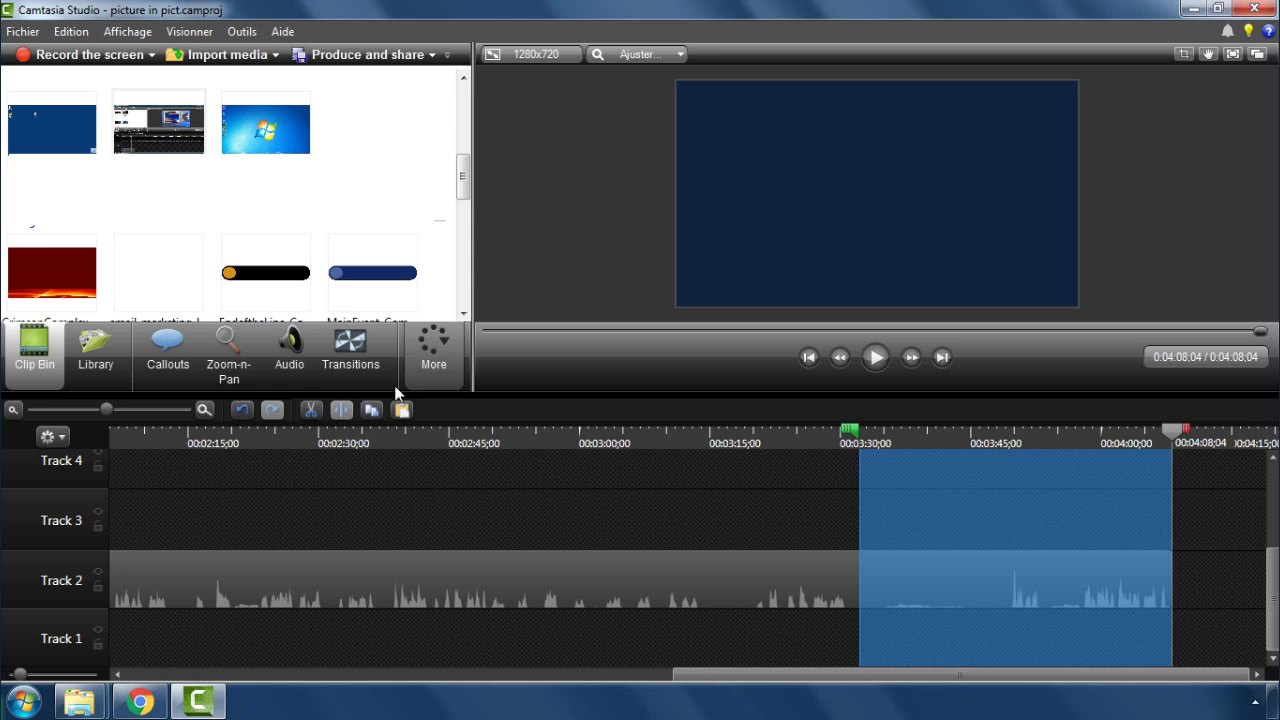
left_click(291, 352)
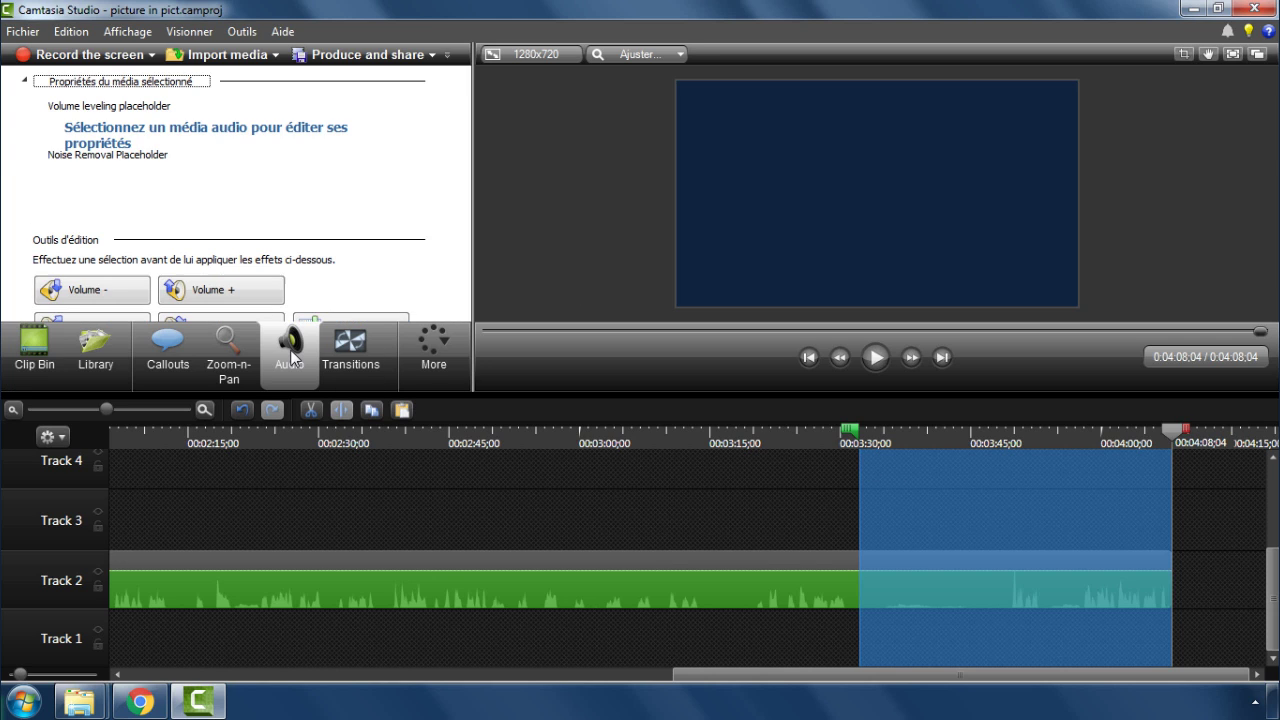
scroll(443, 248, "down", 2)
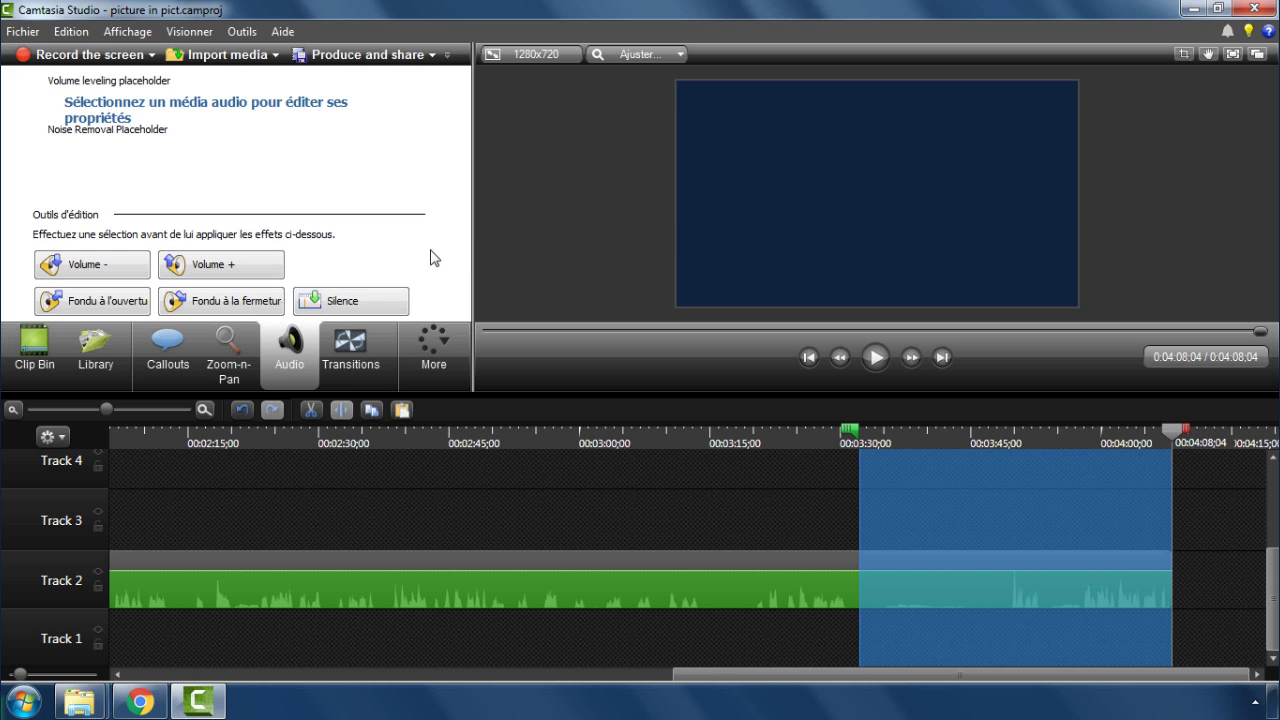
left_click(350, 301)
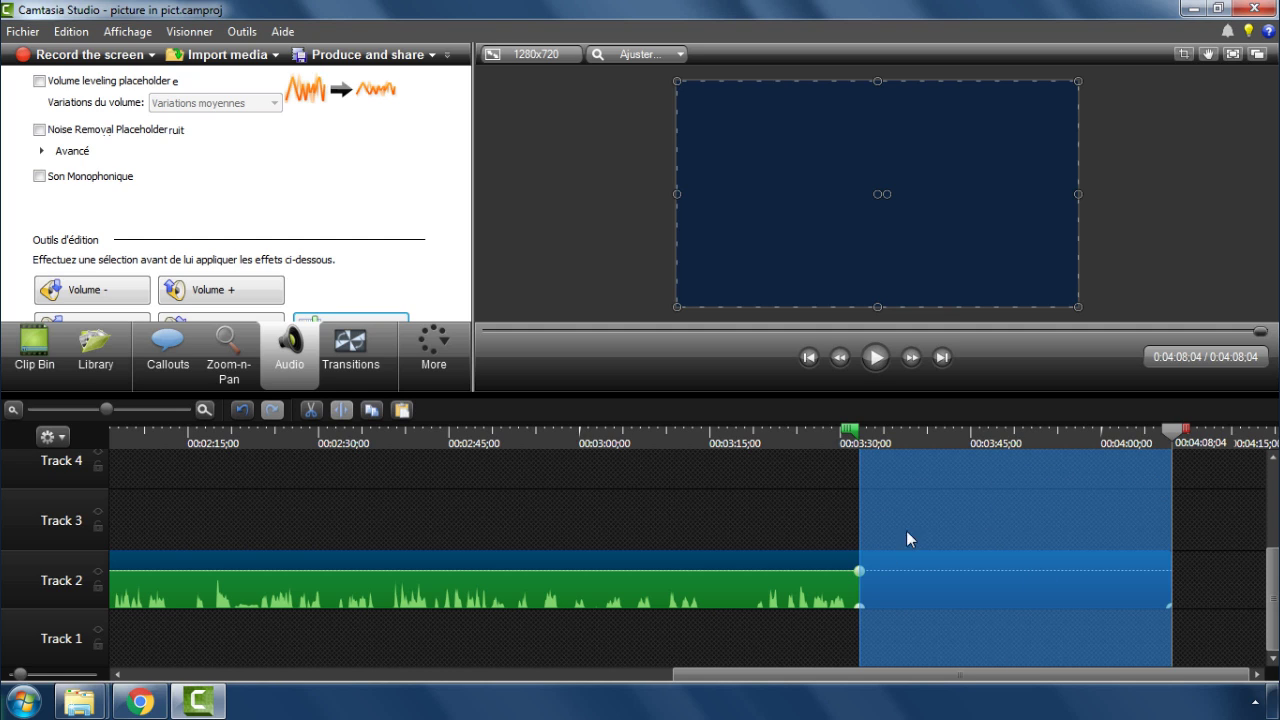
Step: Return the playhead to 0:03:32;07 and open the voice narration settings
left_click(1174, 436)
left_click_drag(1145, 437, 867, 453)
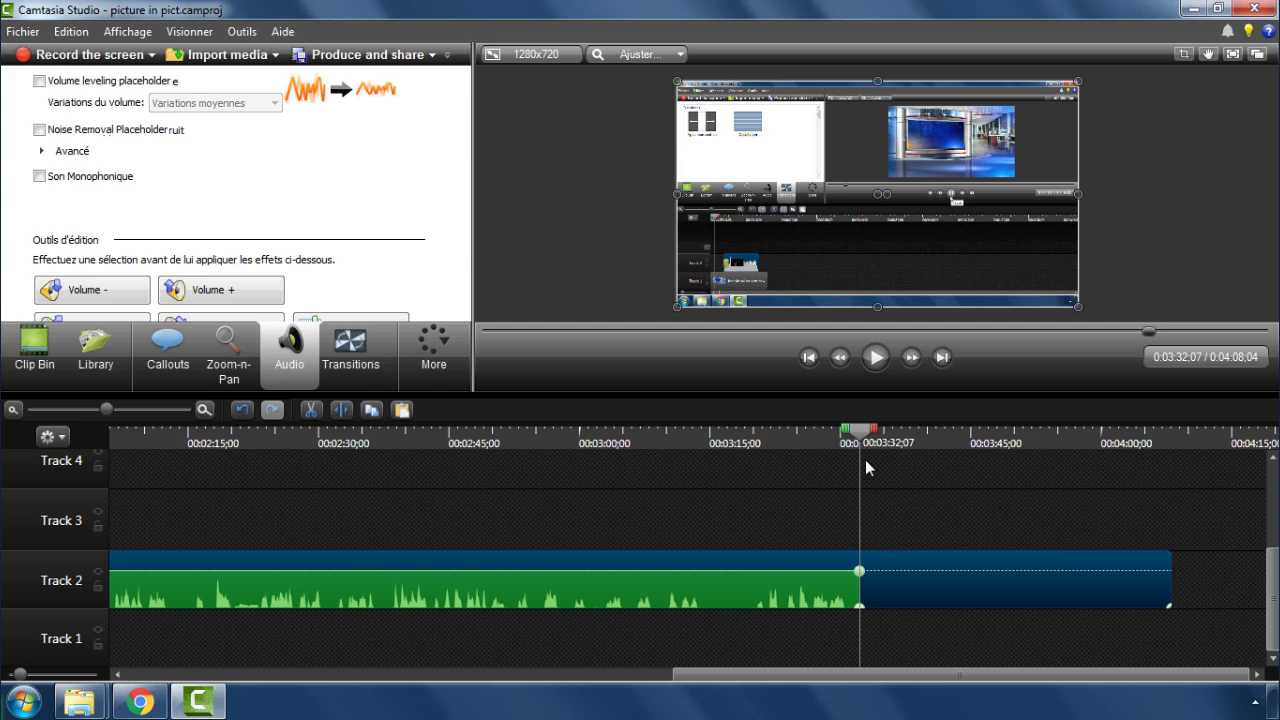
left_click(437, 358)
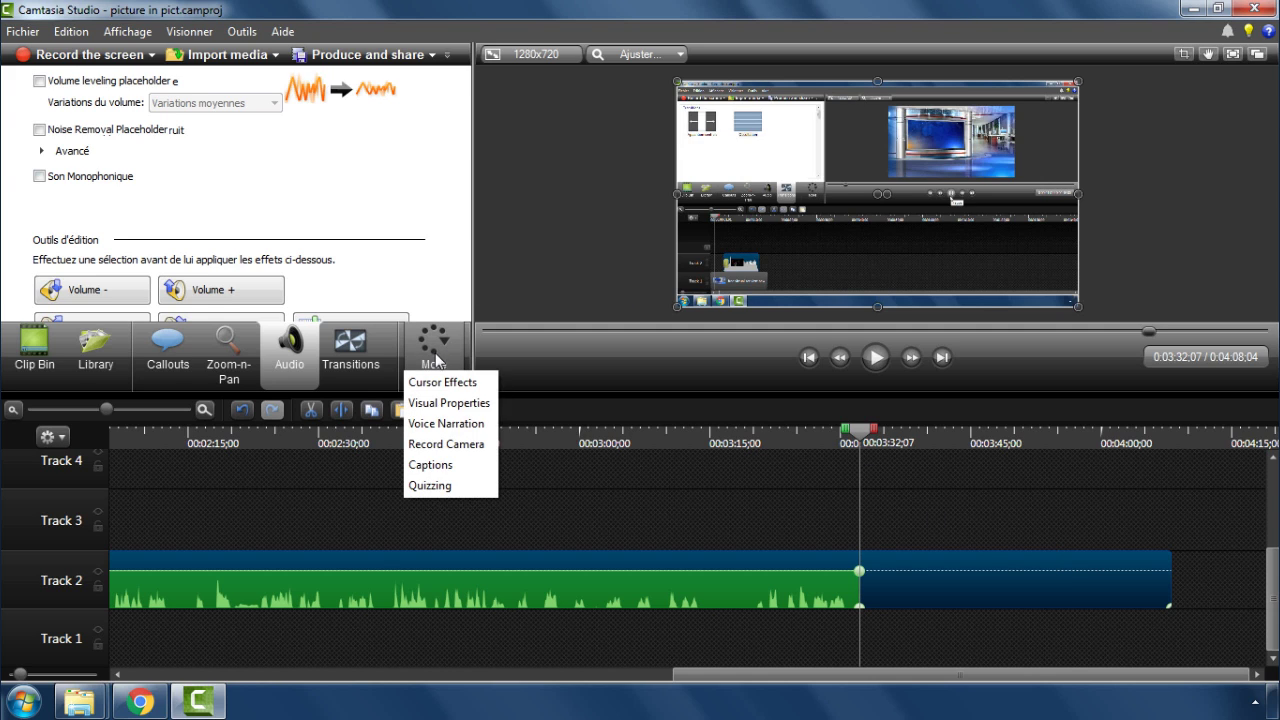
left_click(446, 424)
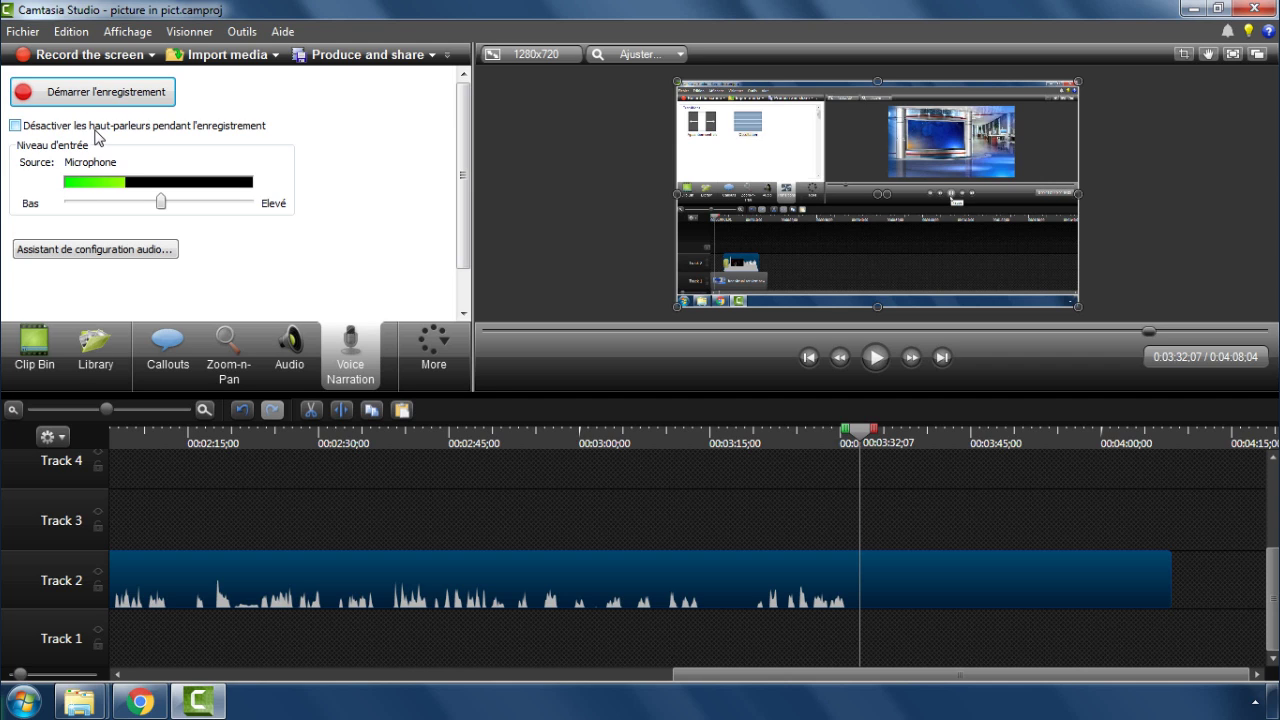
Step: Mute the speakers during recording, lower the microphone input level slightly, and view the audio setup wizard without changing anything
left_click(16, 126)
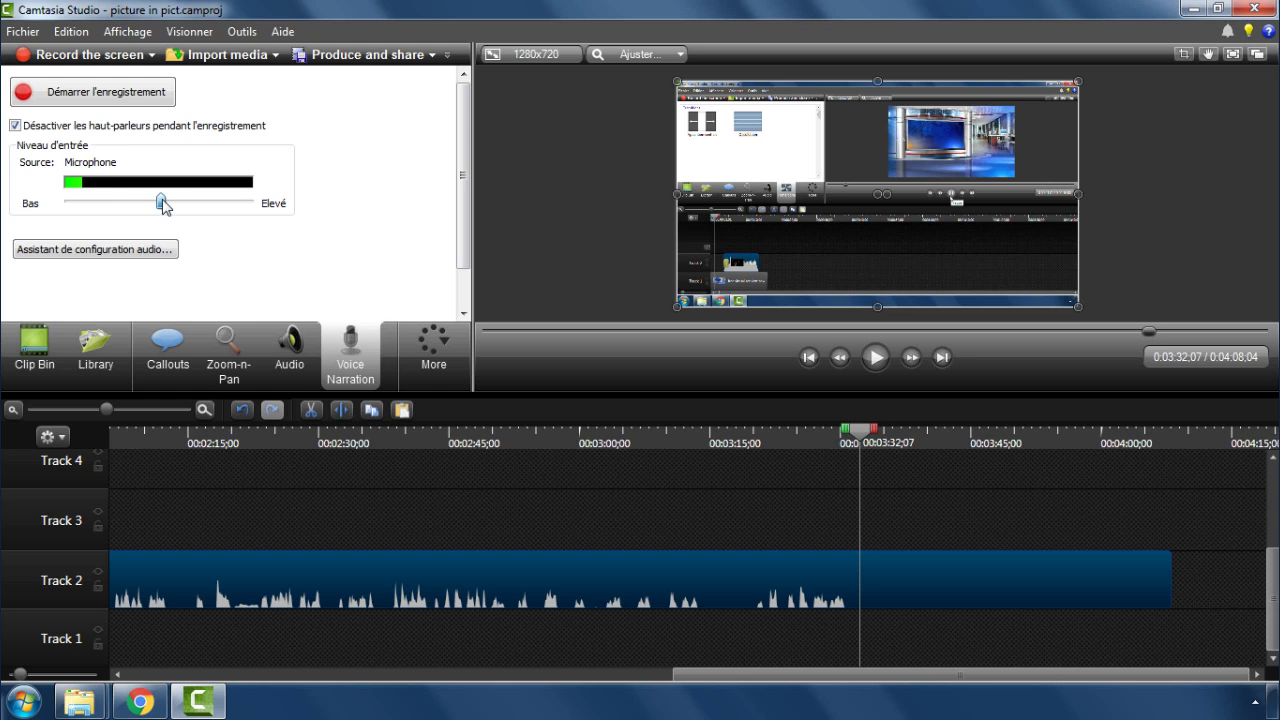
left_click_drag(166, 201, 145, 203)
left_click(135, 256)
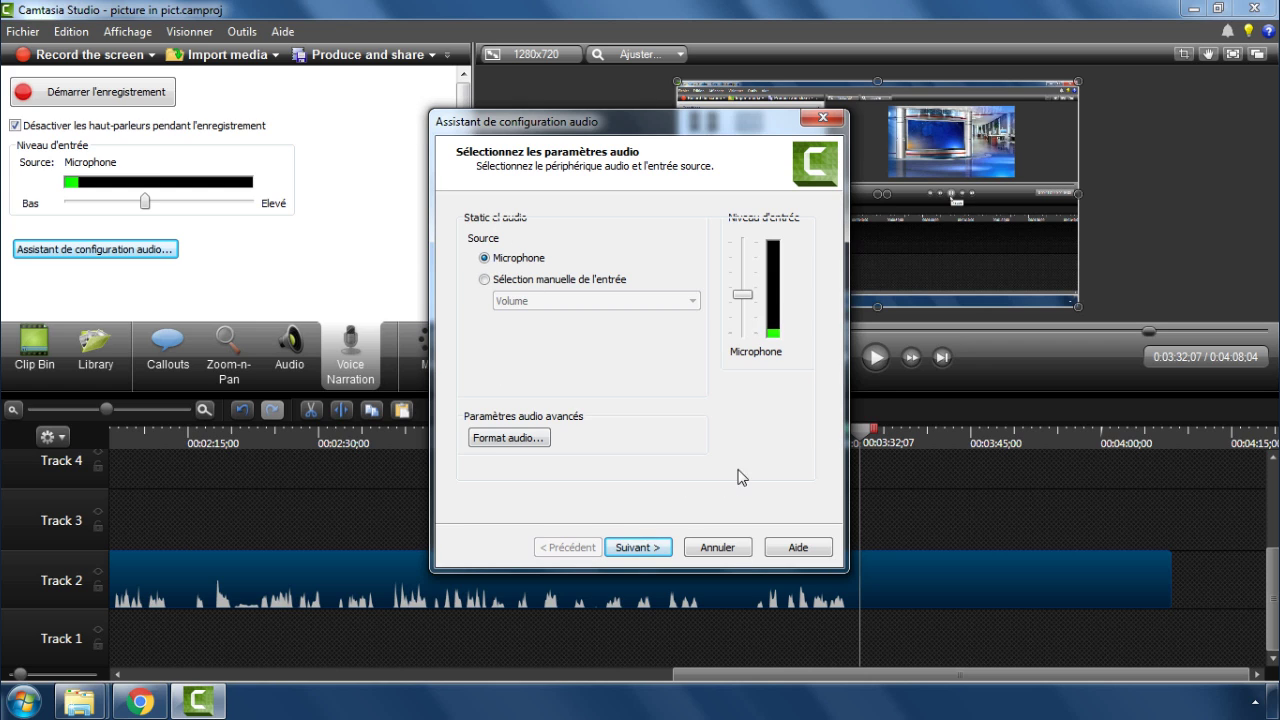
left_click(716, 548)
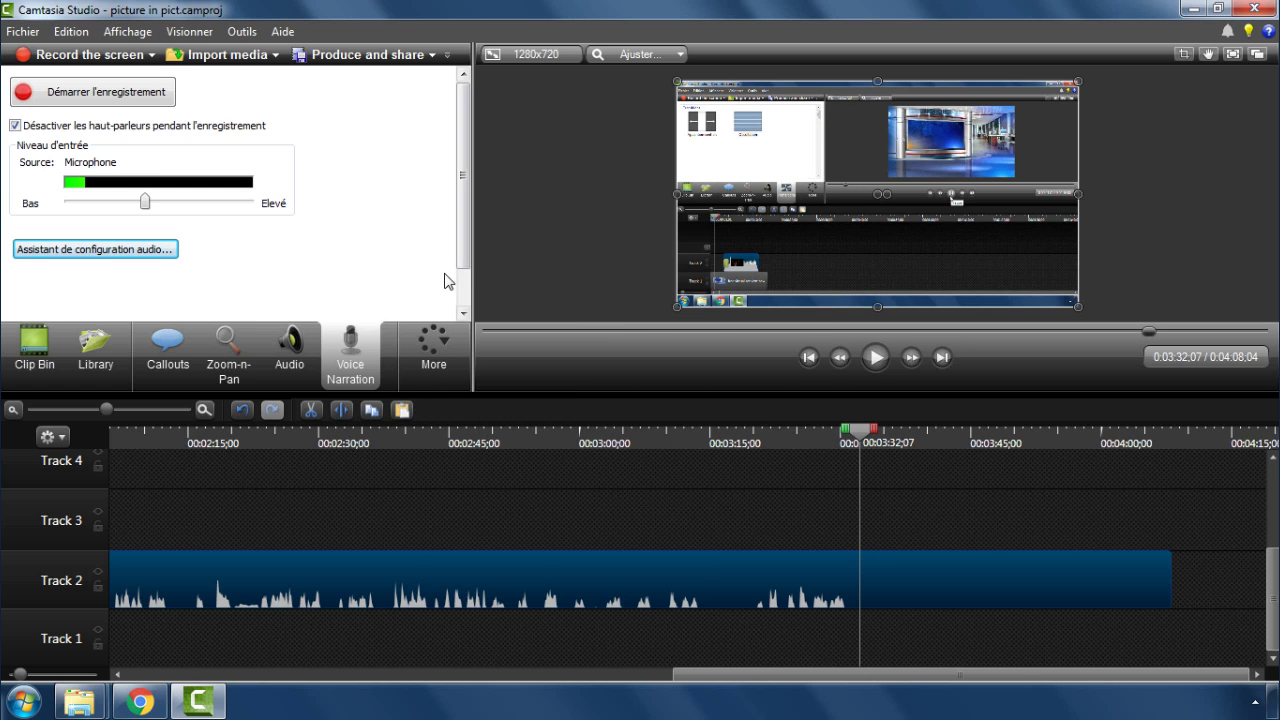
Step: Record a voice narration from the playhead and save it as the Wave file naration
left_click(77, 95)
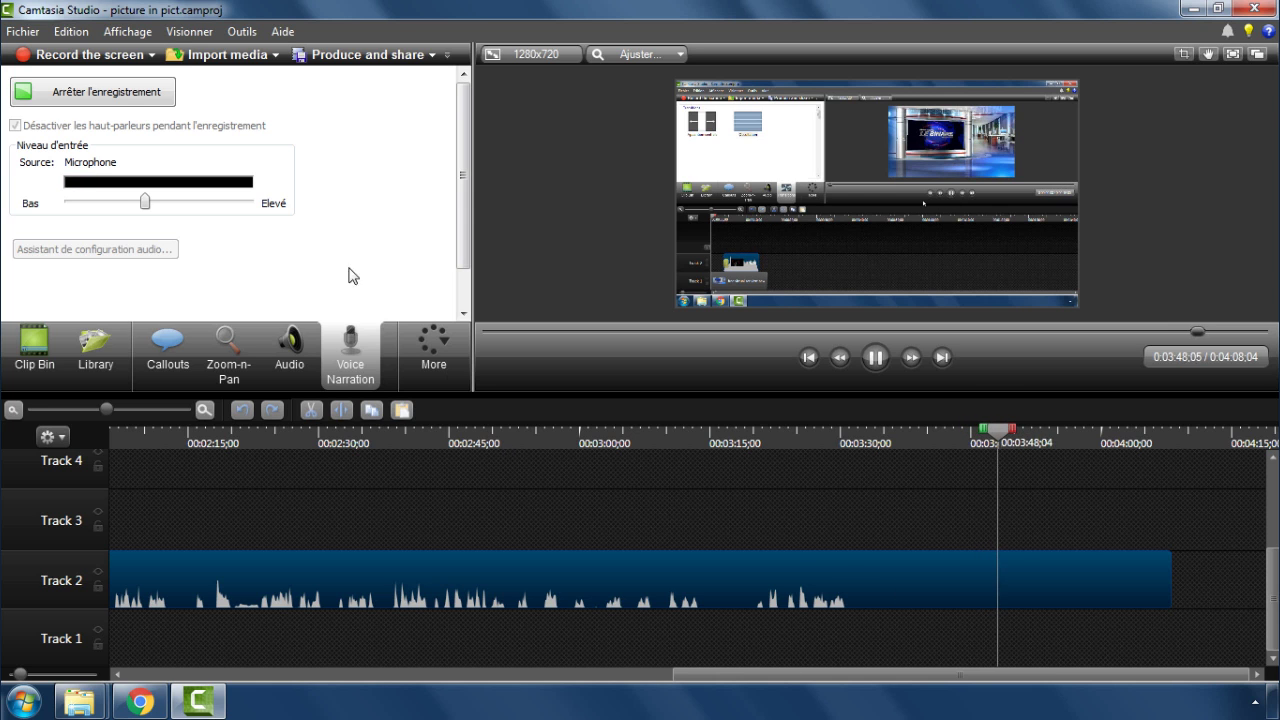
left_click(110, 92)
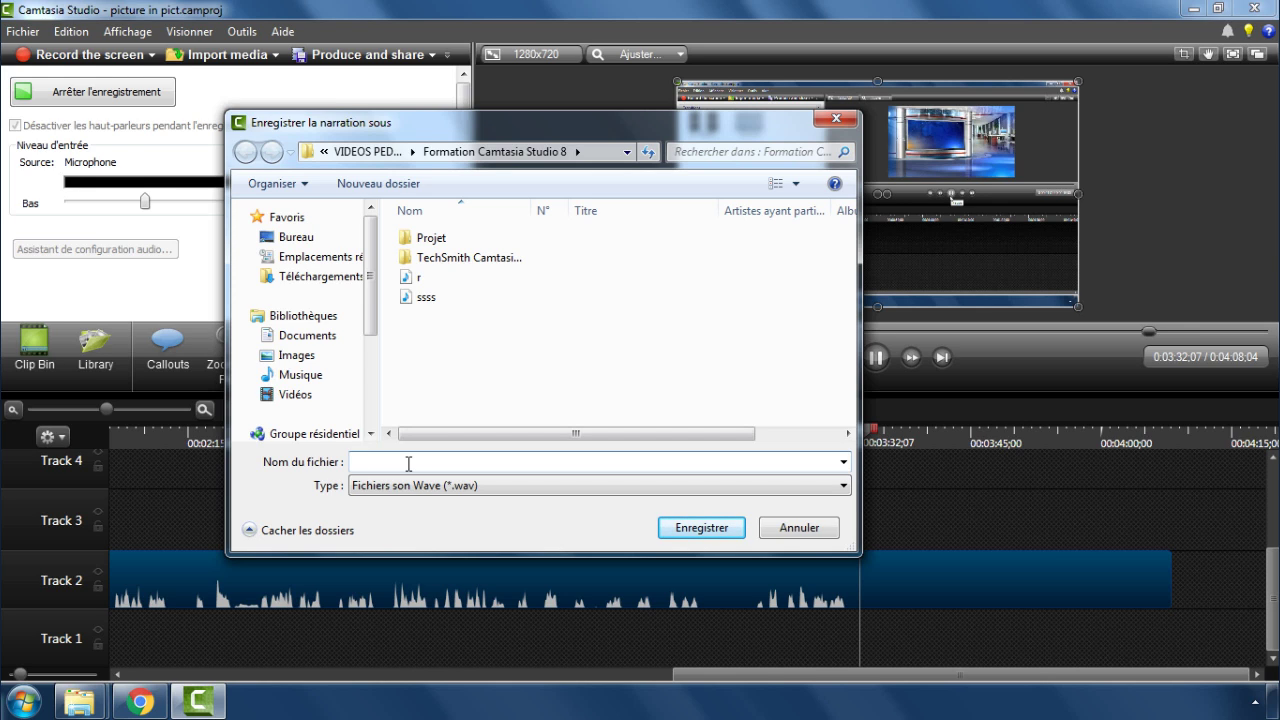
type("naration")
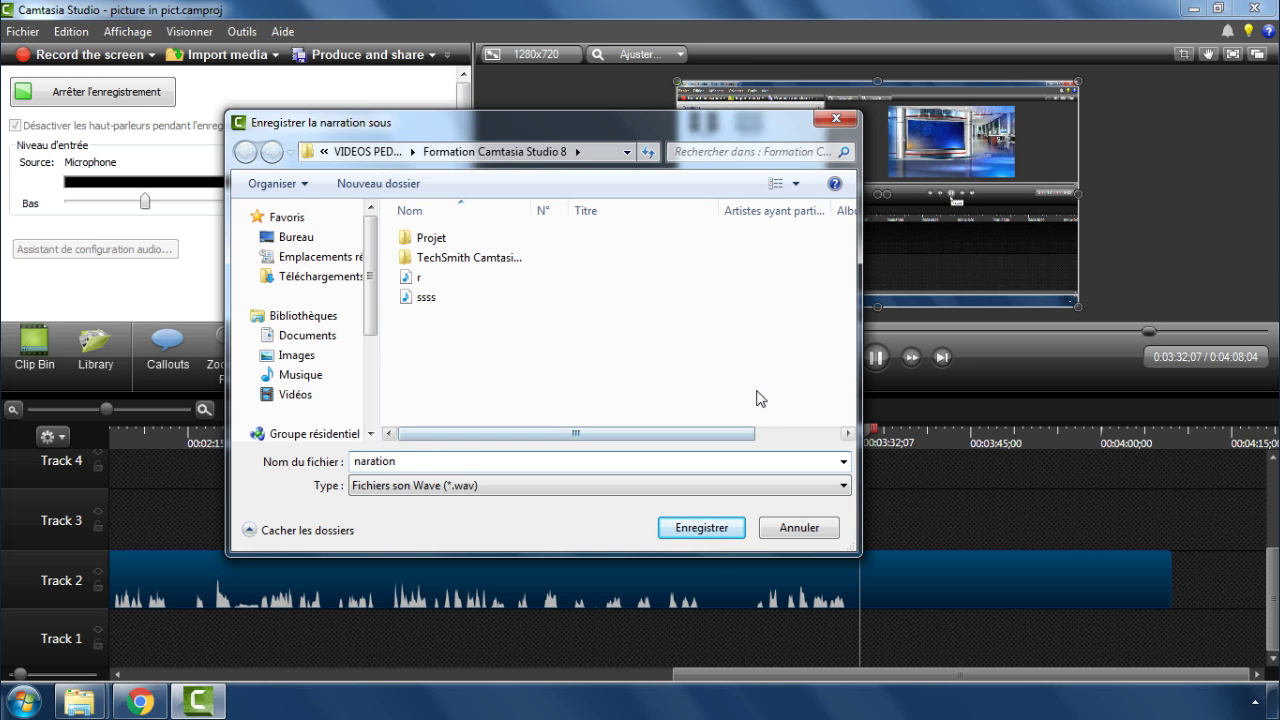
left_click(714, 534)
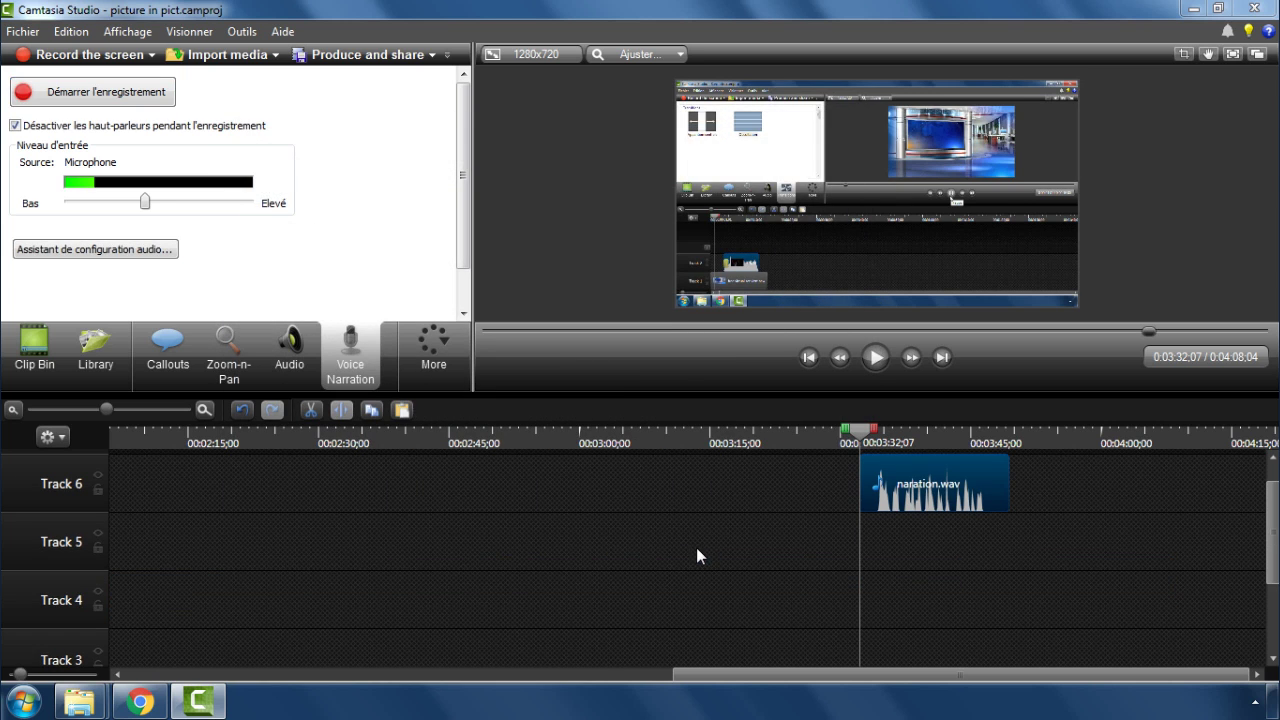
Step: Move the naration.wav clip from Track 6 to Track 3 so it starts at 0:03:30;12
scroll(1276, 520, "down", 3)
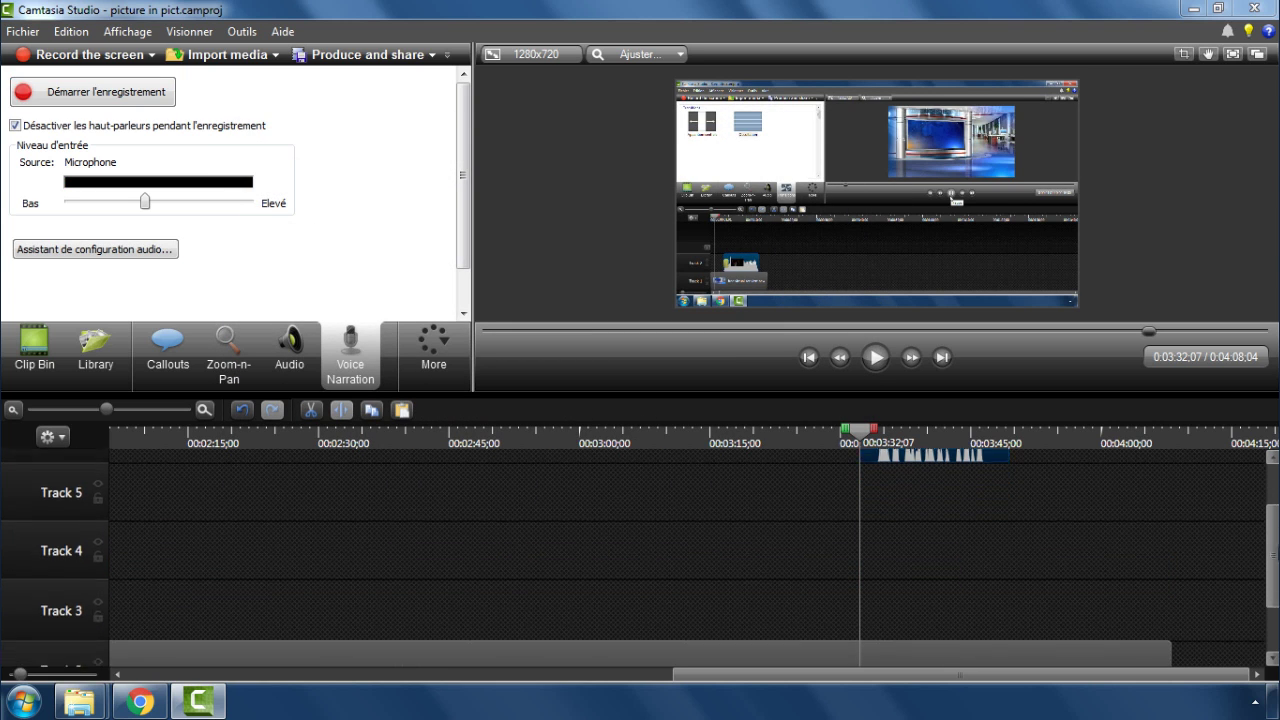
scroll(1083, 503, "up", 3)
left_click_drag(946, 460, 920, 640)
scroll(1276, 543, "down", 2)
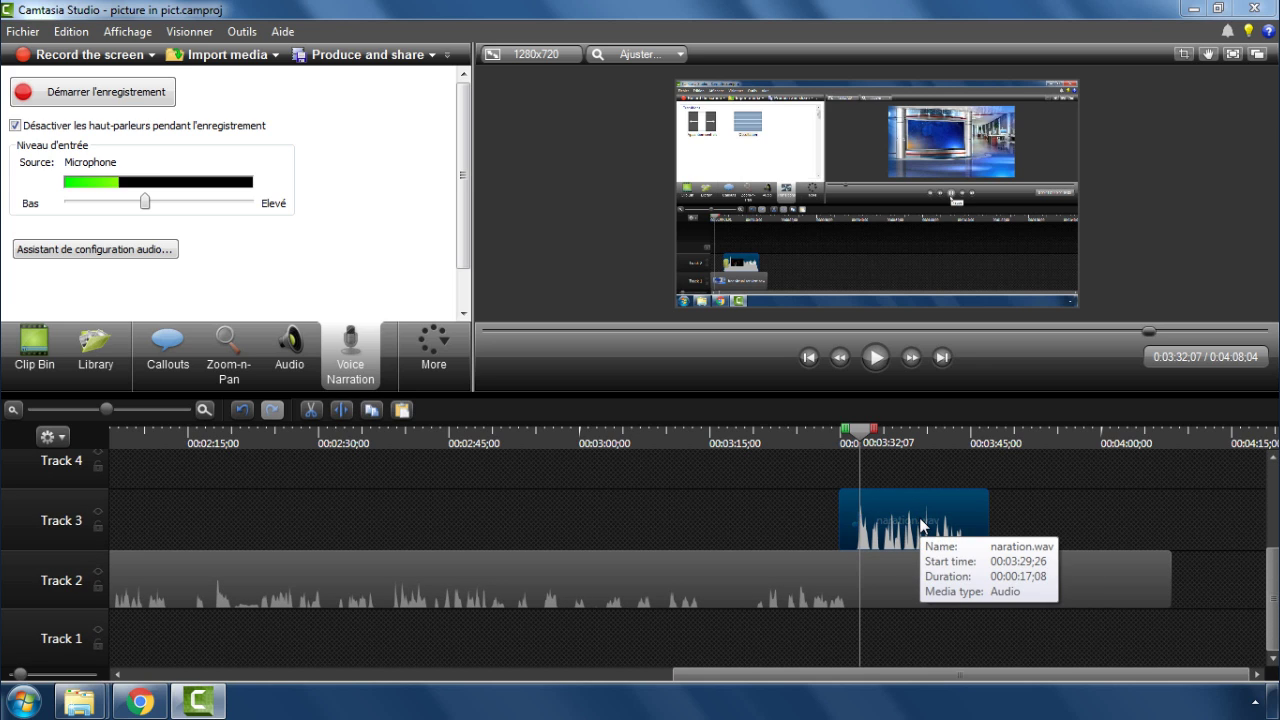
left_click_drag(921, 524, 890, 522)
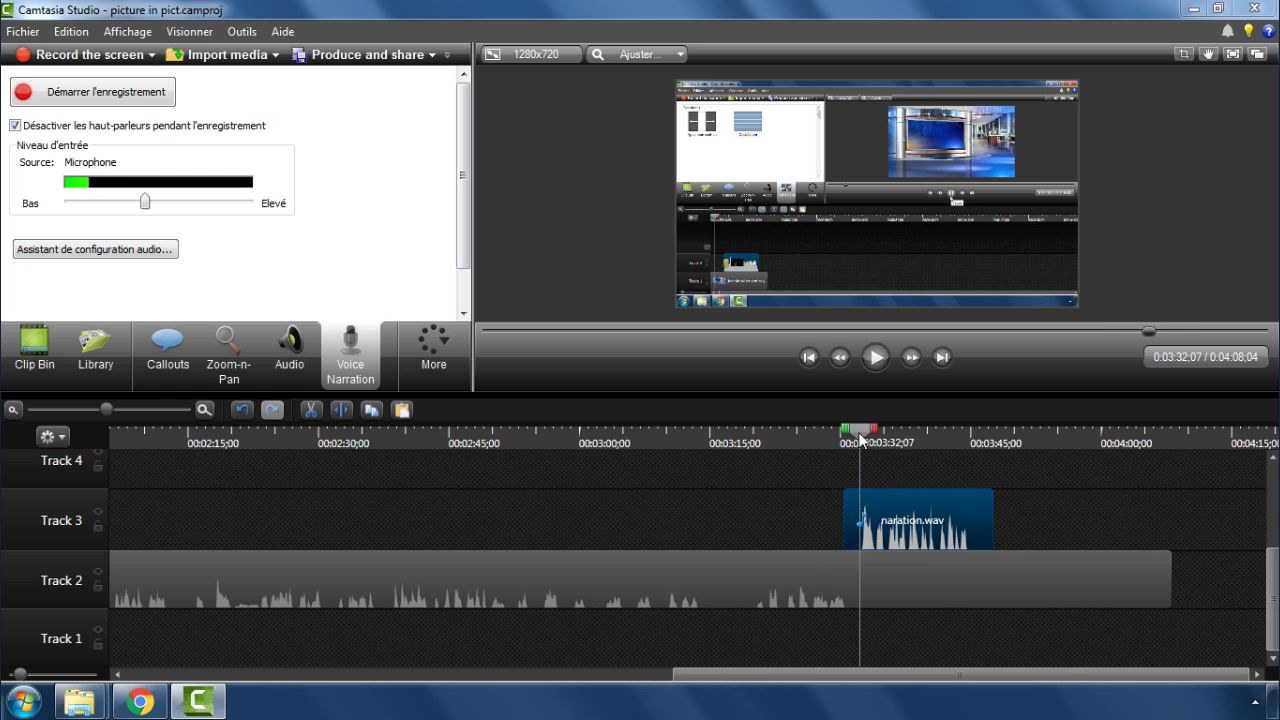
Step: Play back the timeline from 0:03:26;25 to about 0:03:46 to check how the narration follows the original audio
left_click_drag(862, 440, 811, 440)
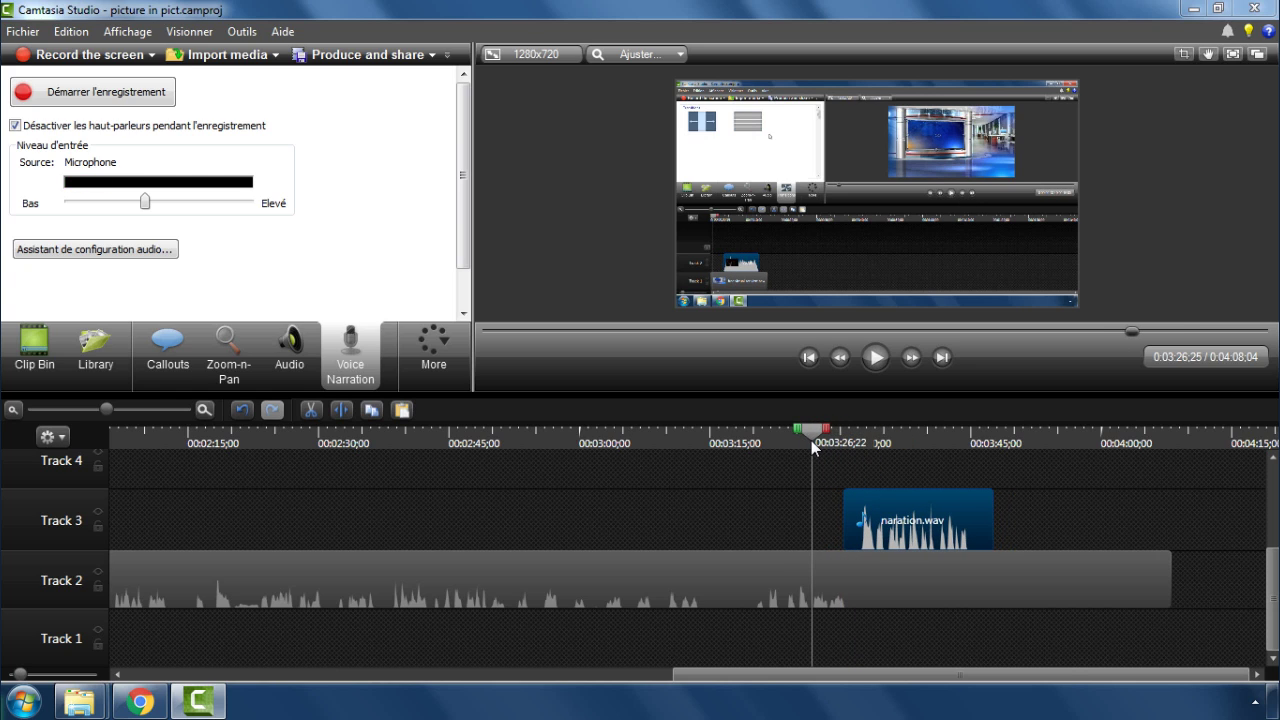
left_click(876, 358)
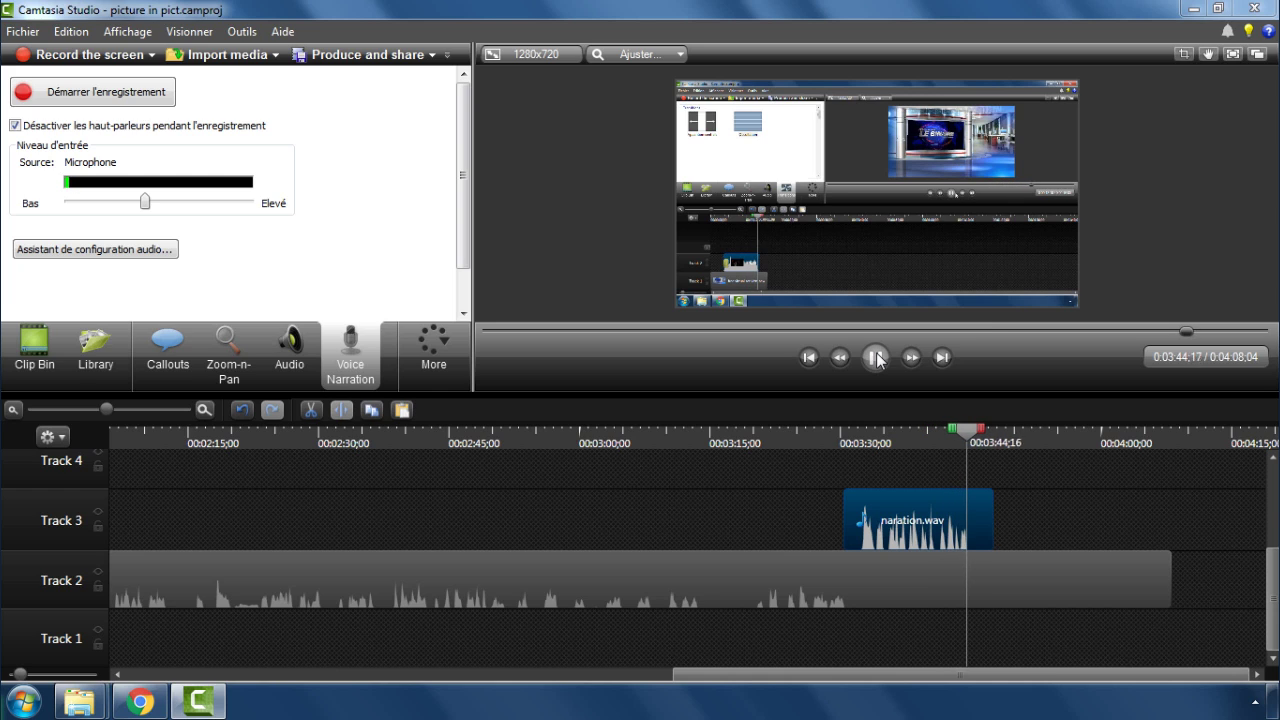
left_click(876, 358)
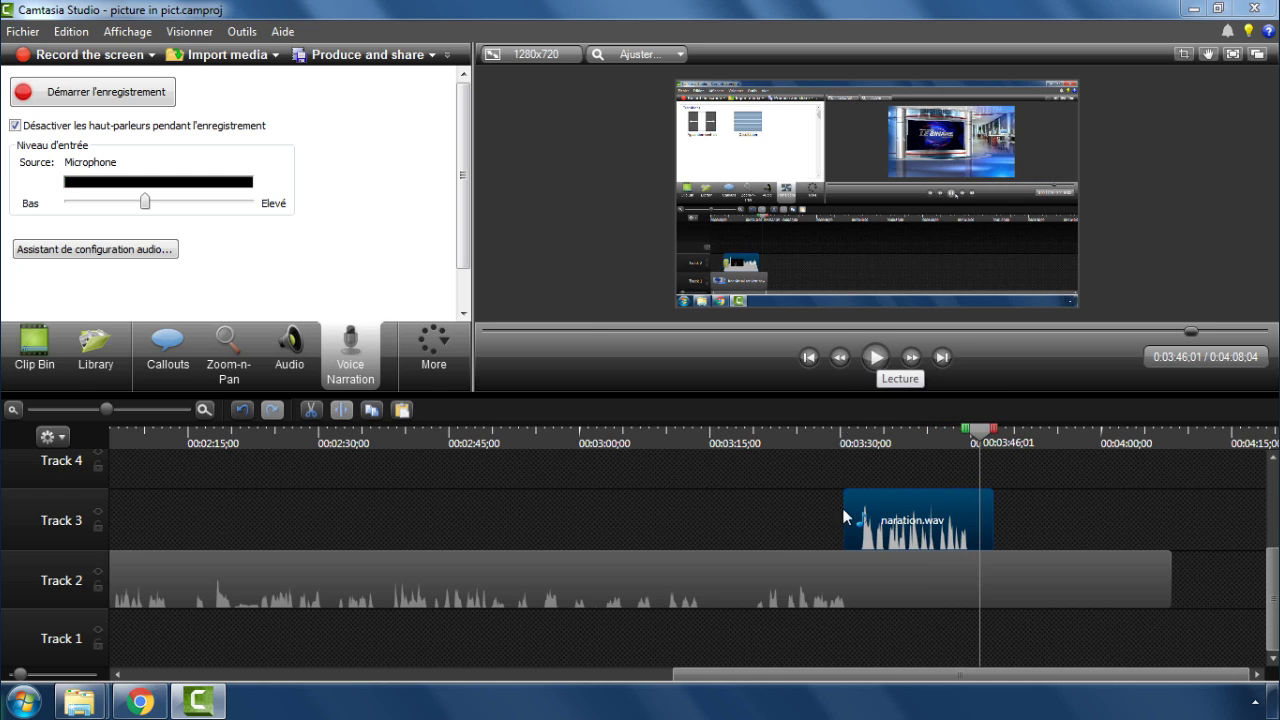
Step: Cut the remaining video after the narration, from 0:03:47;20 to 0:04:08;04
left_click(993, 433)
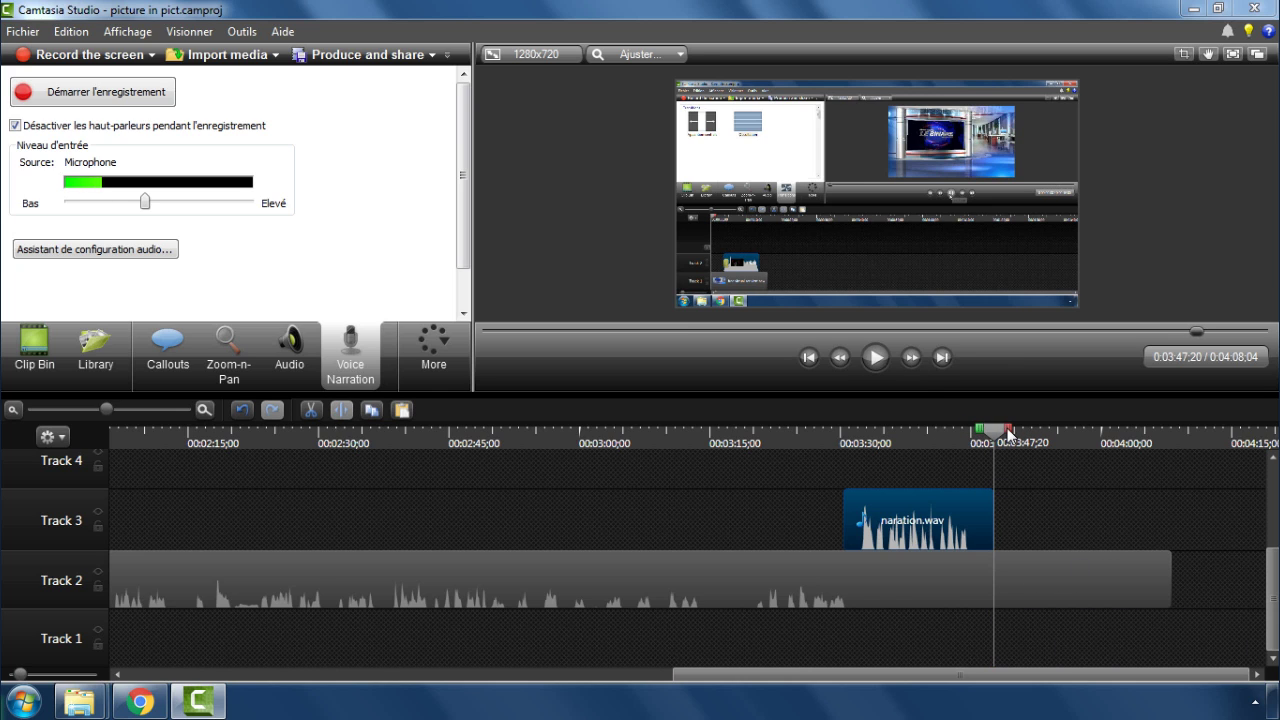
left_click_drag(1008, 429, 1180, 436)
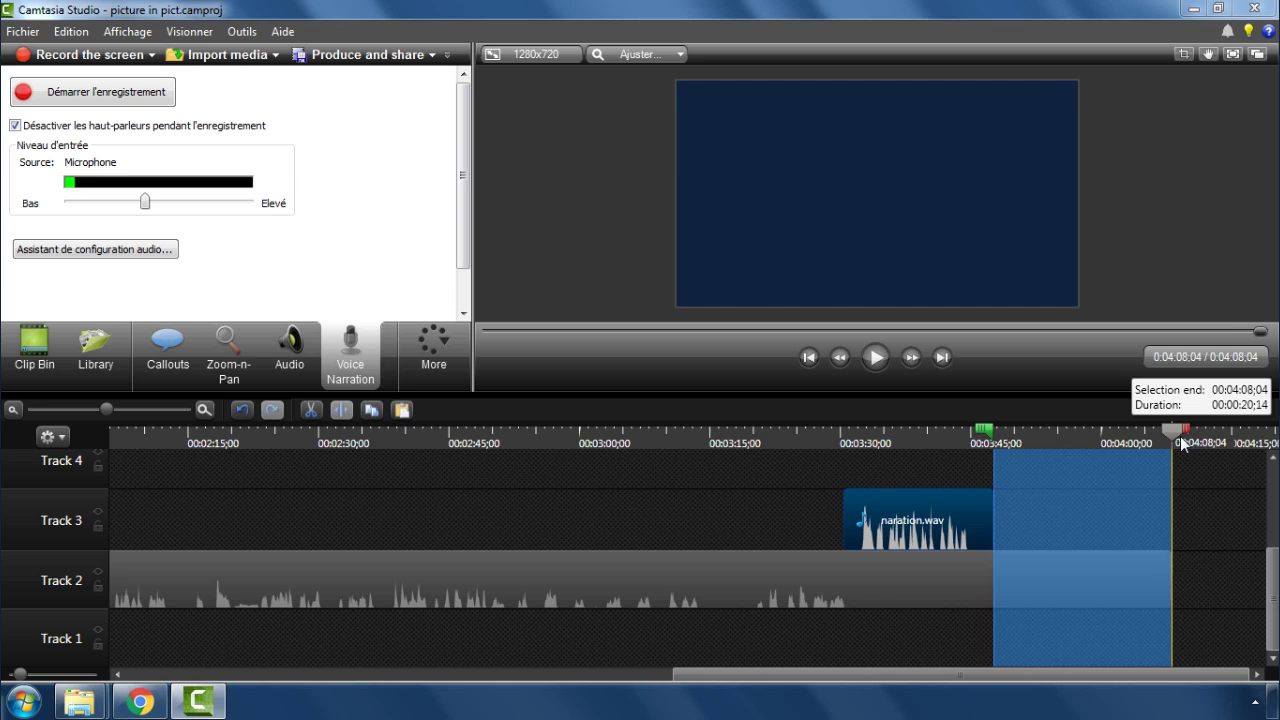
left_click(311, 411)
Step: Return the playhead to 0:03:30;12 and lower the naration.wav clip's volume below 100 %
left_click_drag(999, 432, 848, 456)
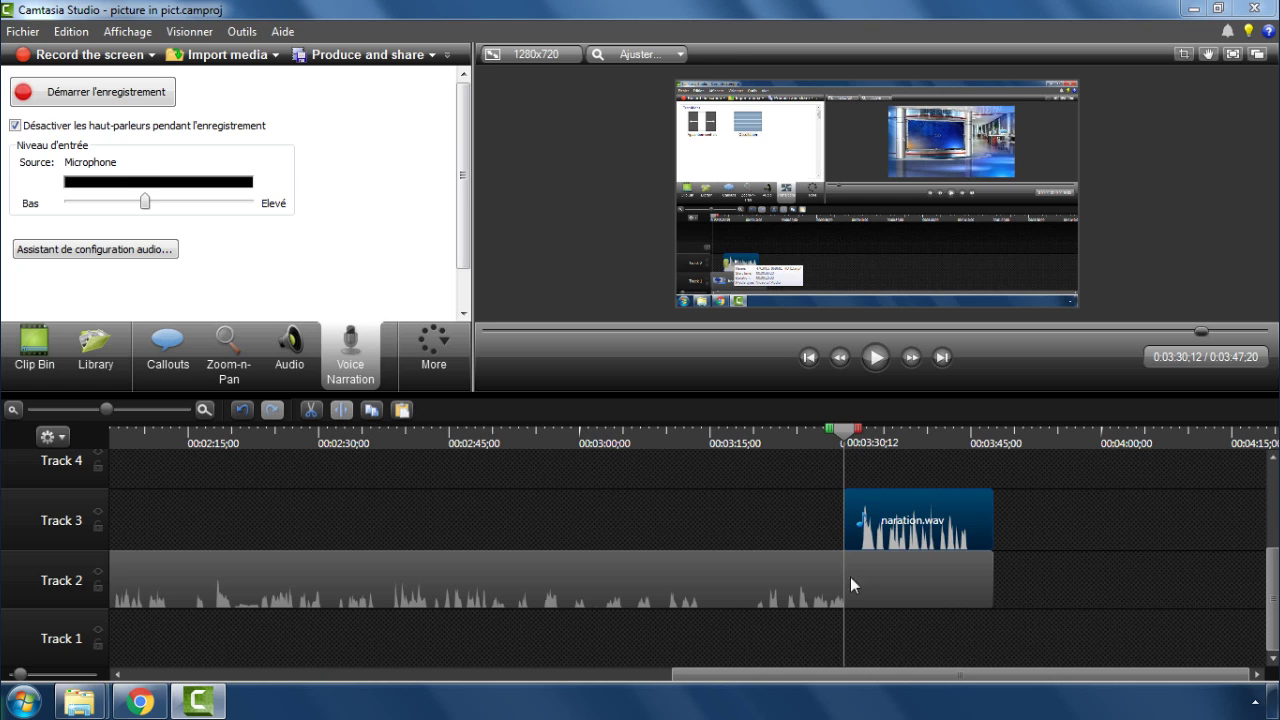
mouse_move(884, 537)
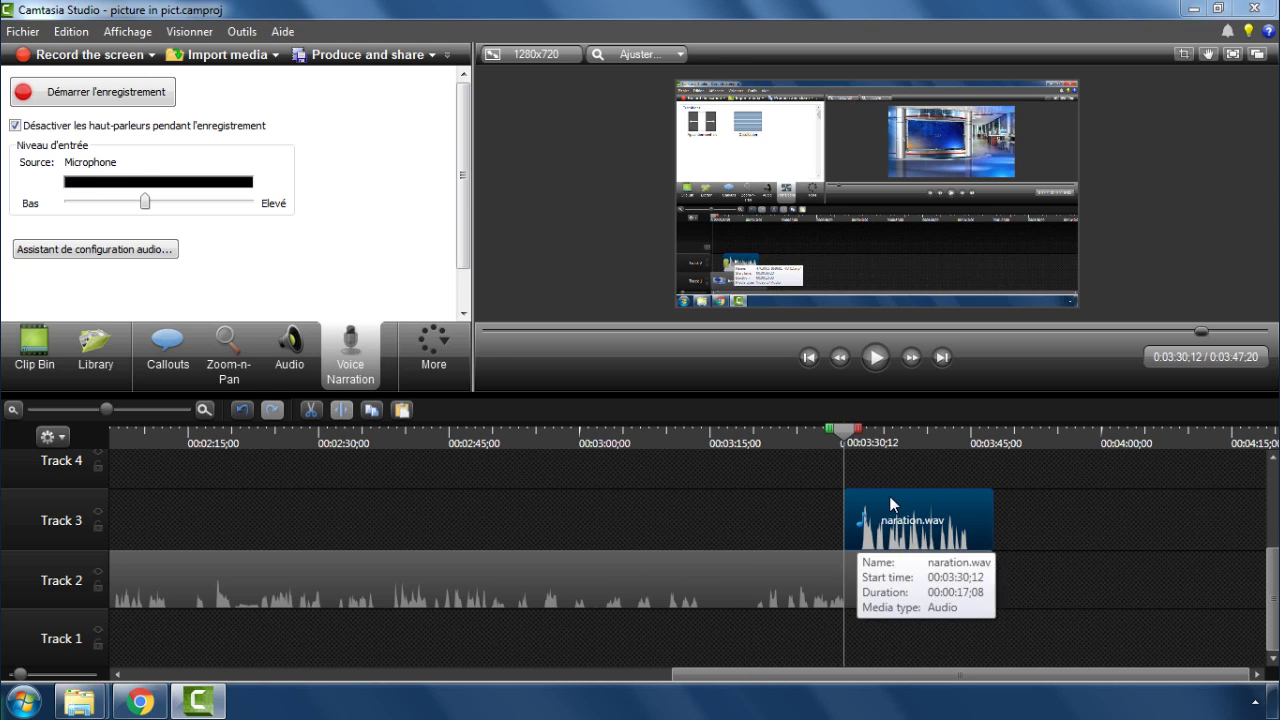
left_click(288, 365)
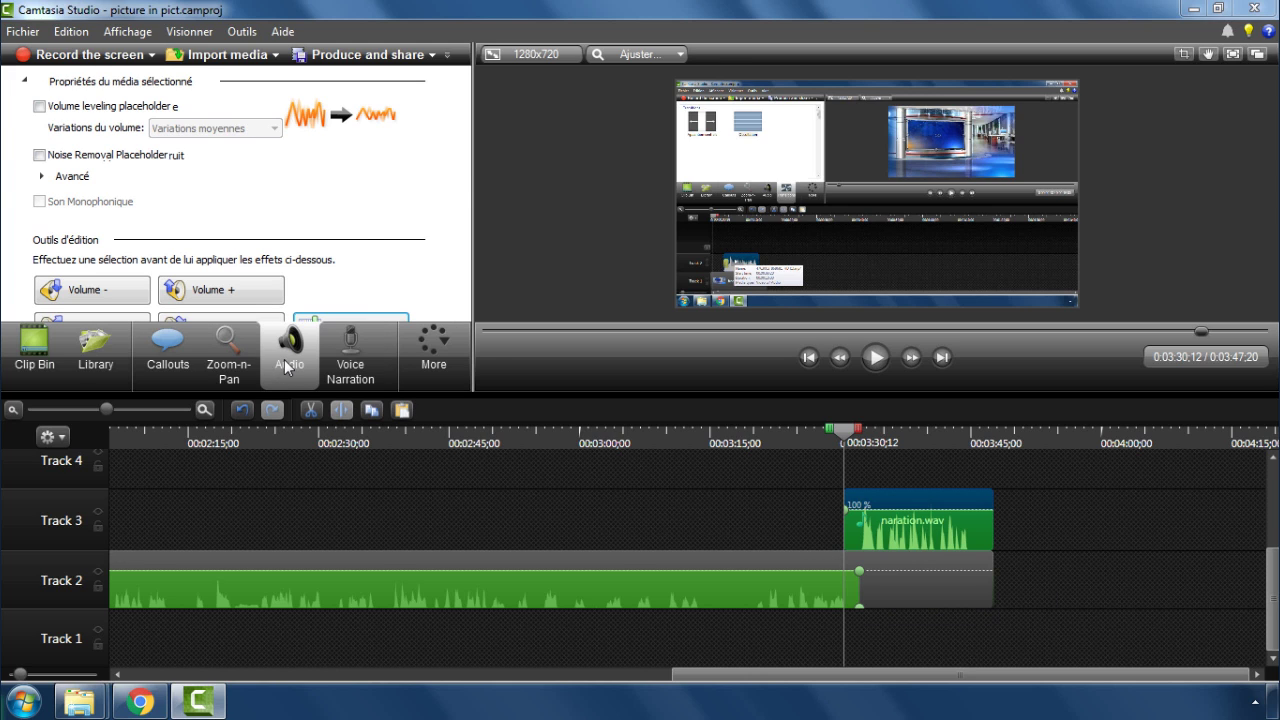
scroll(100, 285, "down", 2)
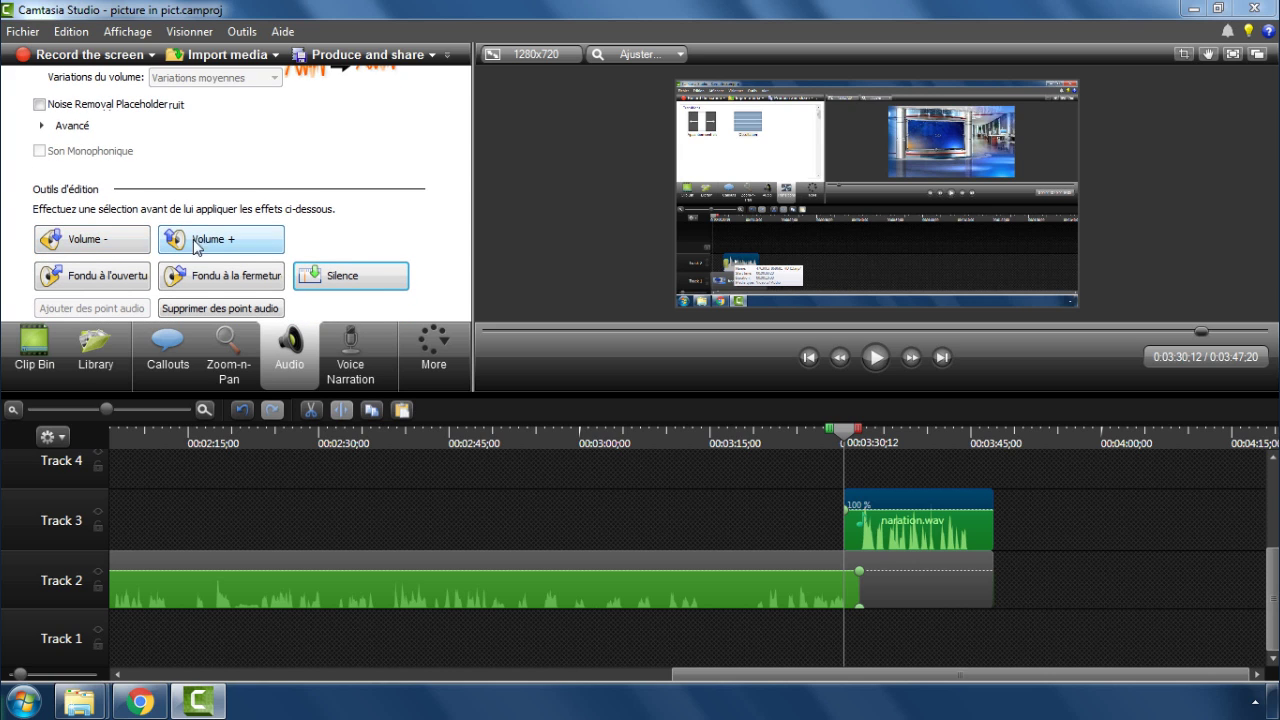
left_click(97, 248)
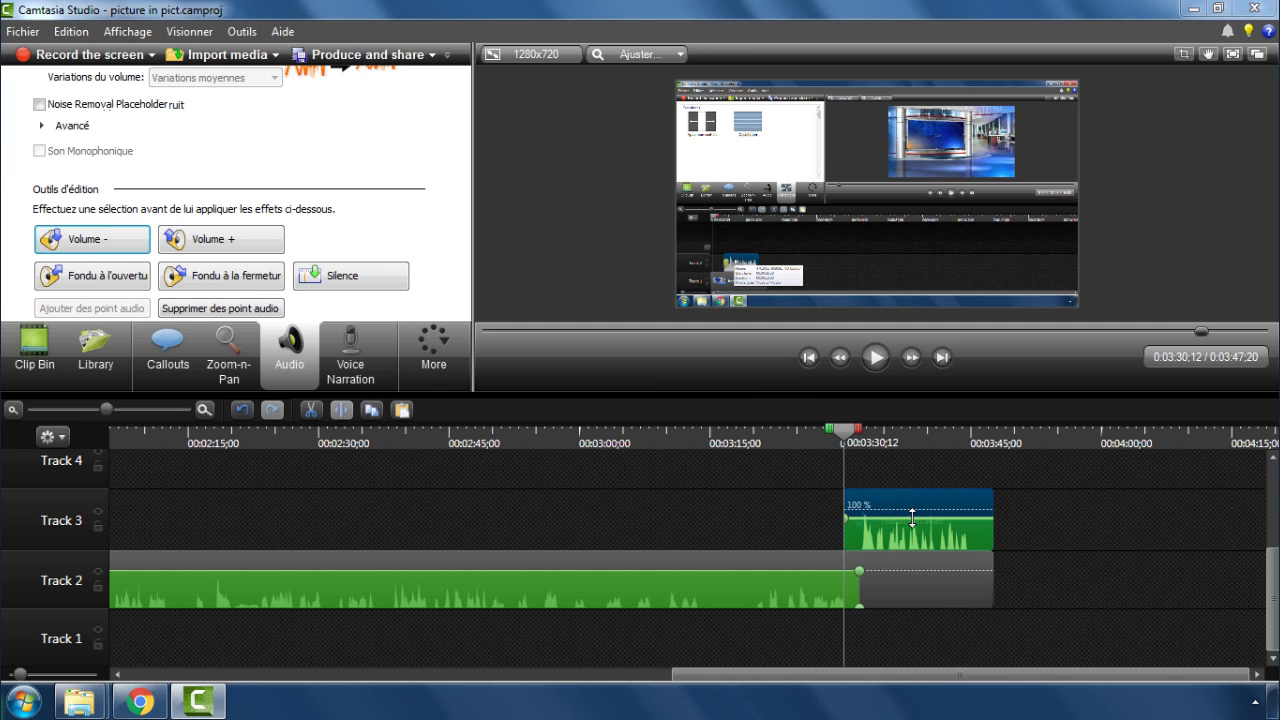
left_click_drag(914, 518, 912, 522)
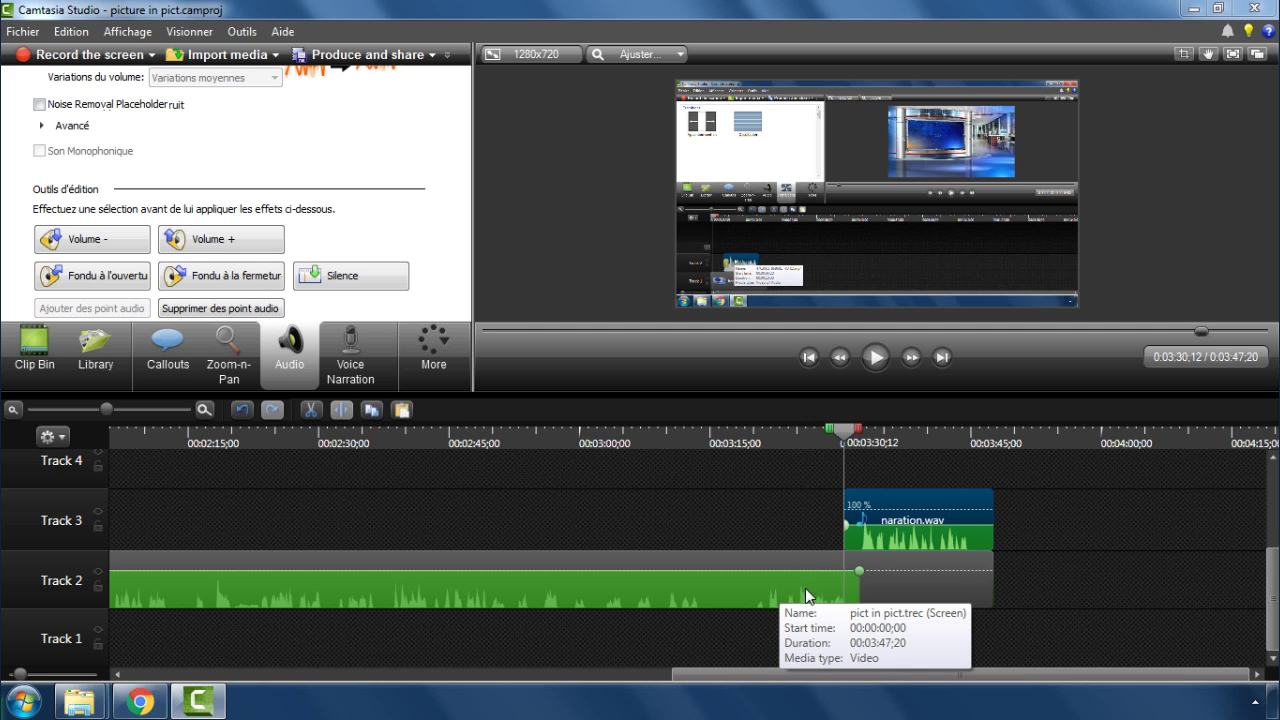
Step: Cut the section from 0:03:30;12 to 0:03:32;17 across the tracks to remove the silent start of the narration
left_click_drag(843, 436, 843, 436)
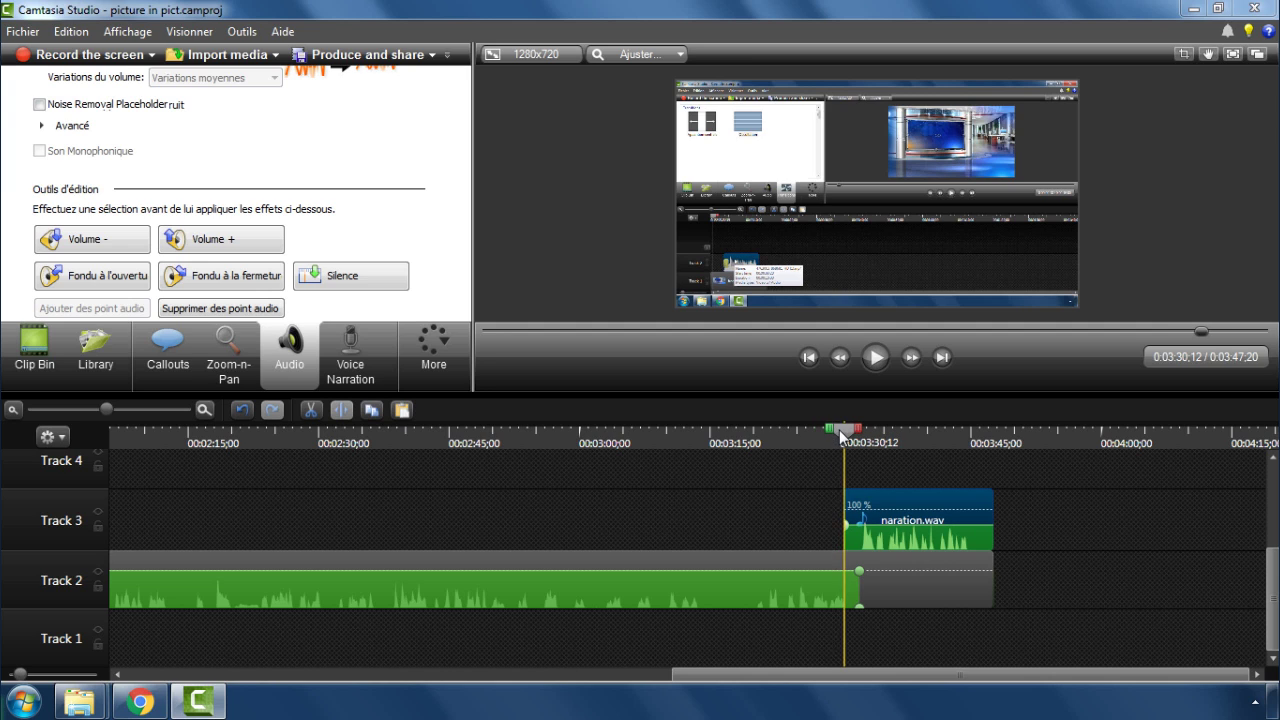
left_click(153, 411)
left_click_drag(153, 410, 156, 409)
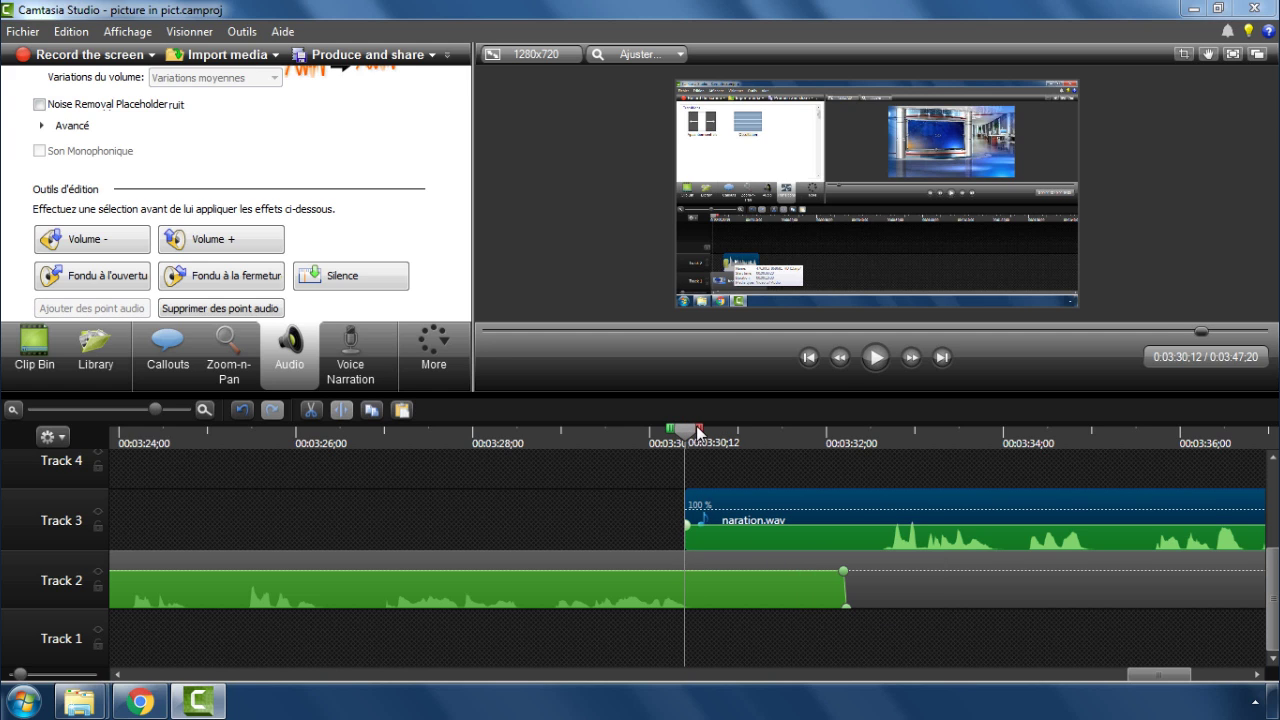
left_click_drag(704, 432, 888, 442)
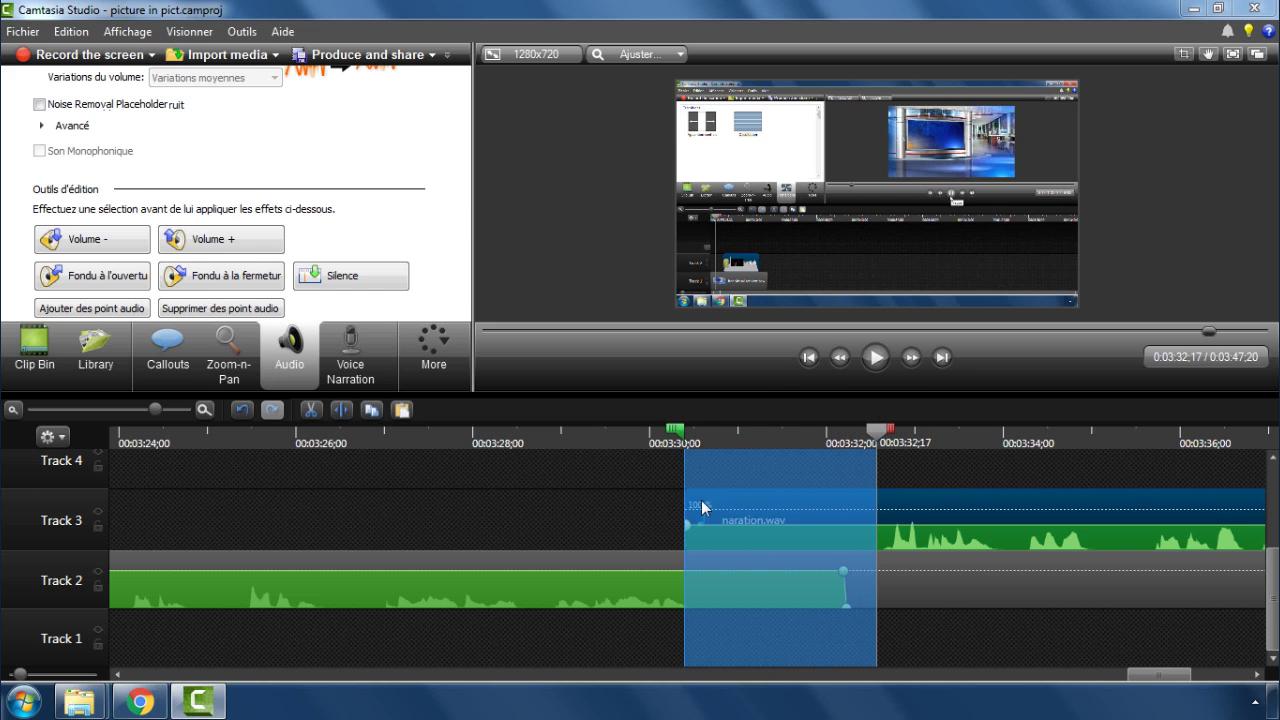
left_click(317, 412)
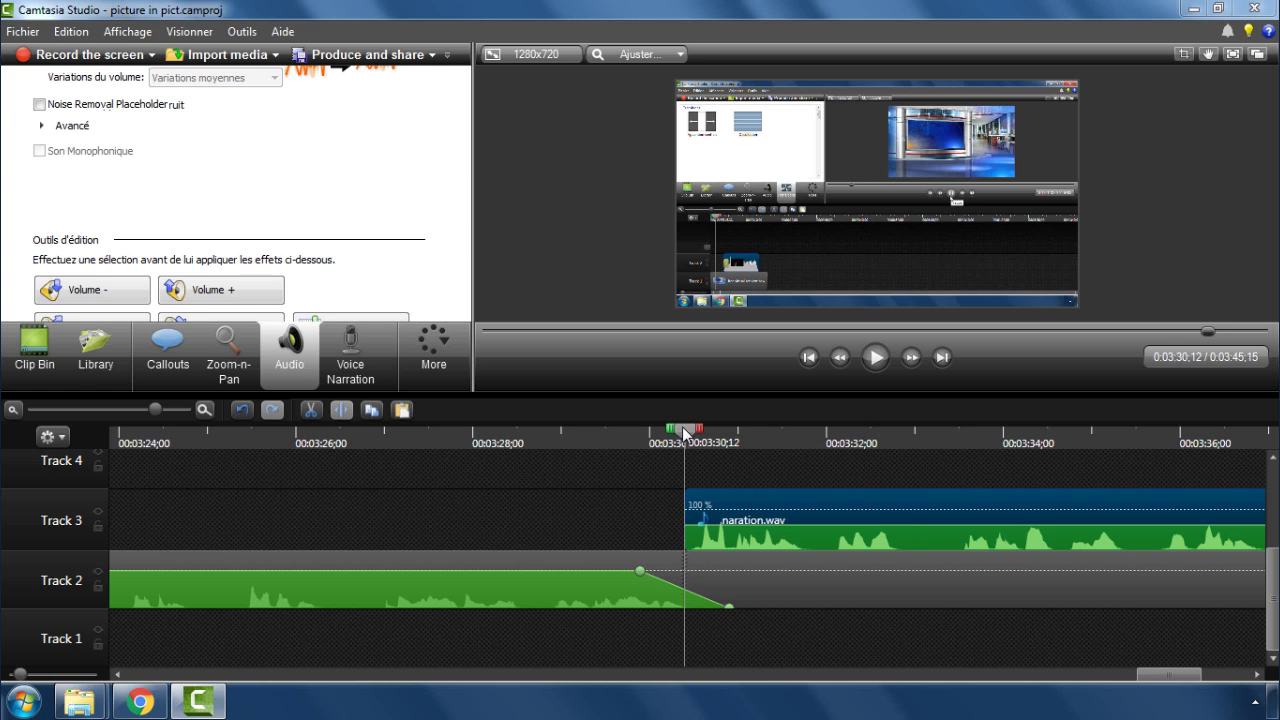
Step: Play back the transition from 0:03:29;16 to about 0:03:33 and move the naration.wav clip to start at 0:03:31;00
left_click_drag(683, 430, 607, 440)
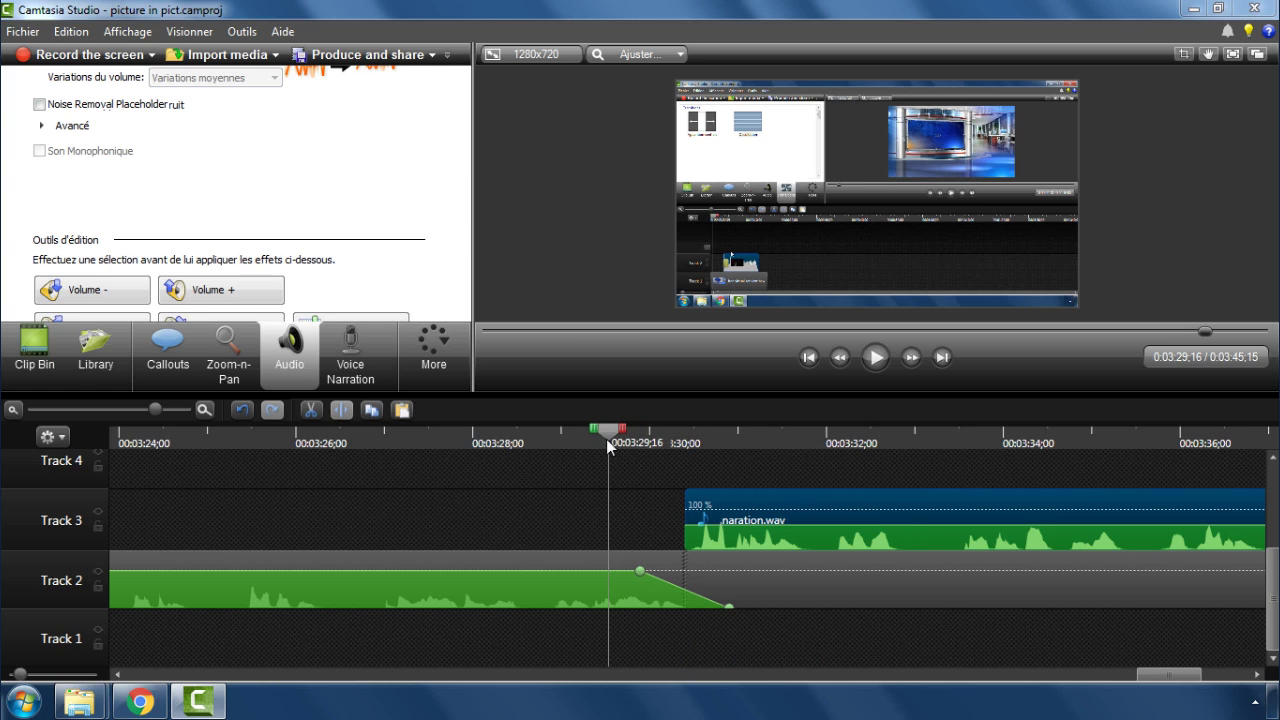
left_click(876, 359)
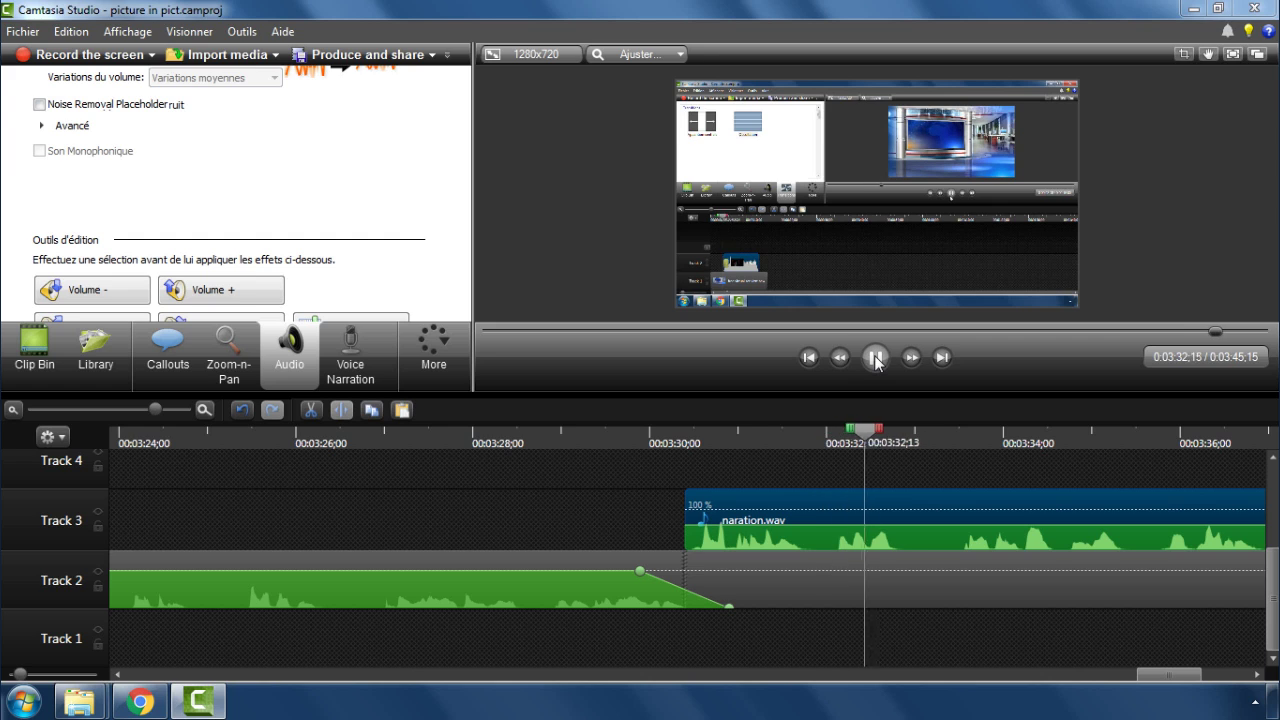
left_click(876, 358)
left_click_drag(775, 504, 816, 499)
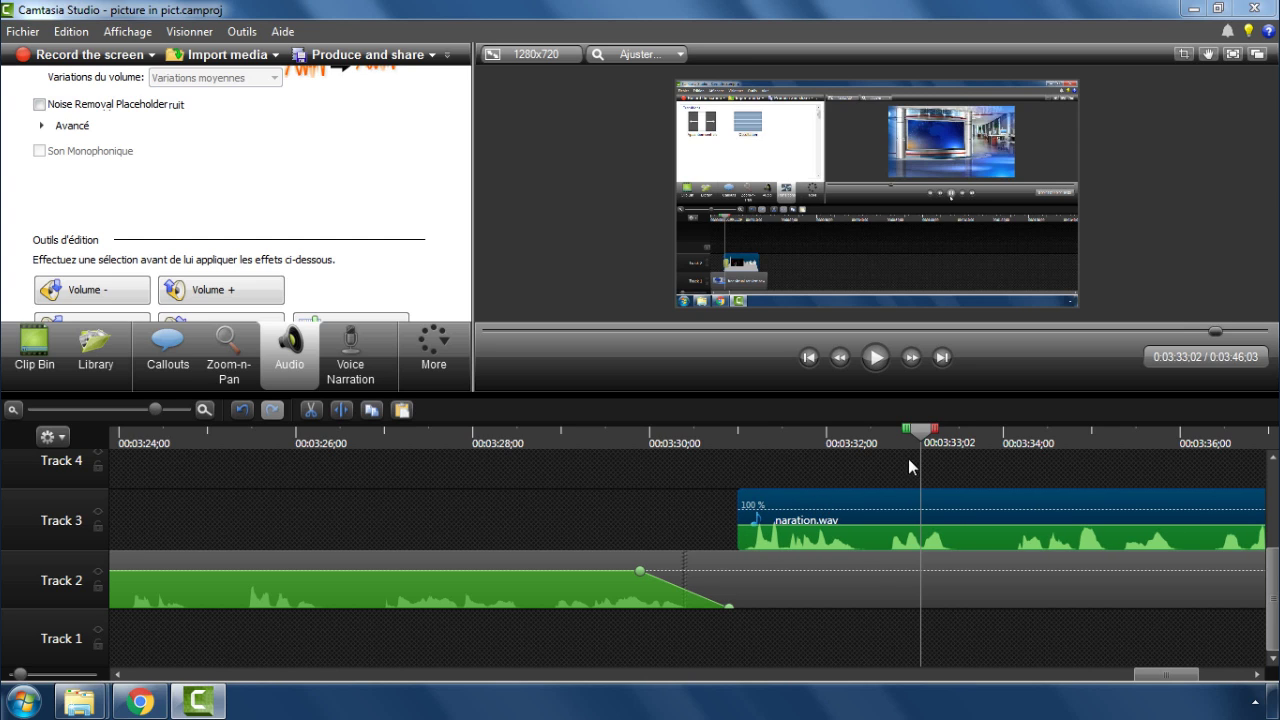
Step: Play back the timeline from 0:03:29;23 to about 0:03:43 to check the narration's new position and ending
left_click_drag(928, 432, 630, 472)
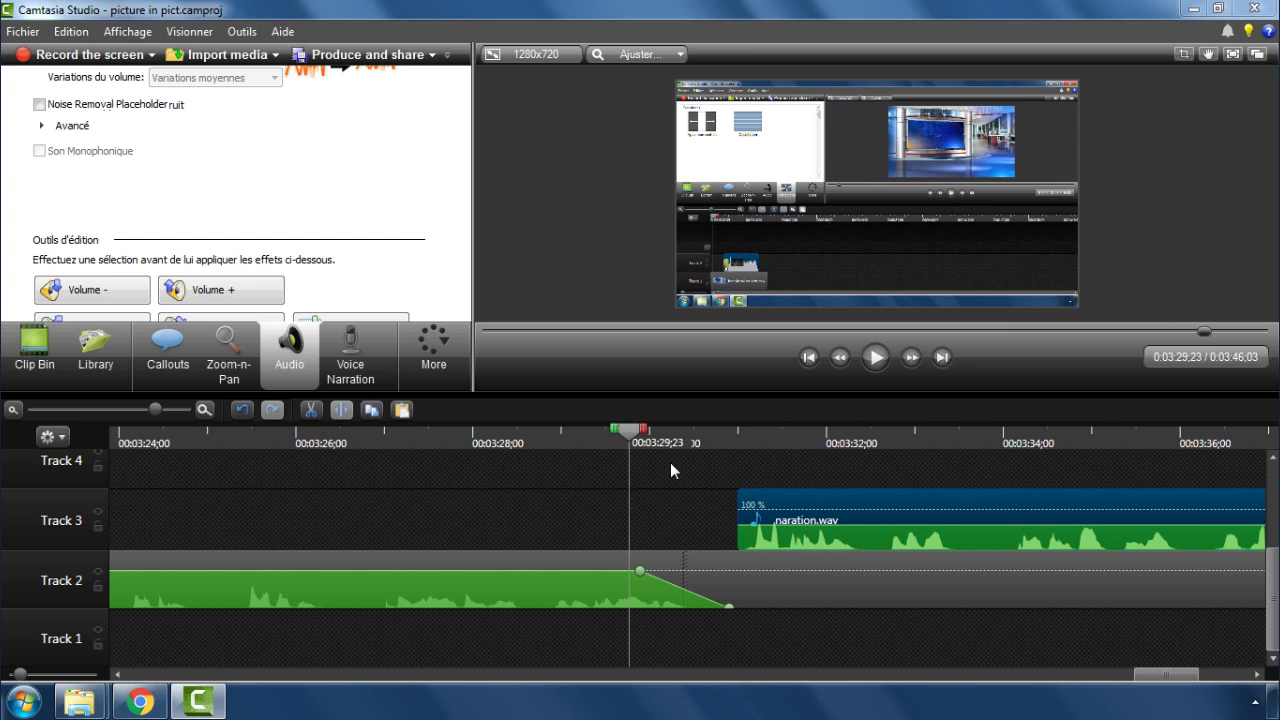
left_click(879, 363)
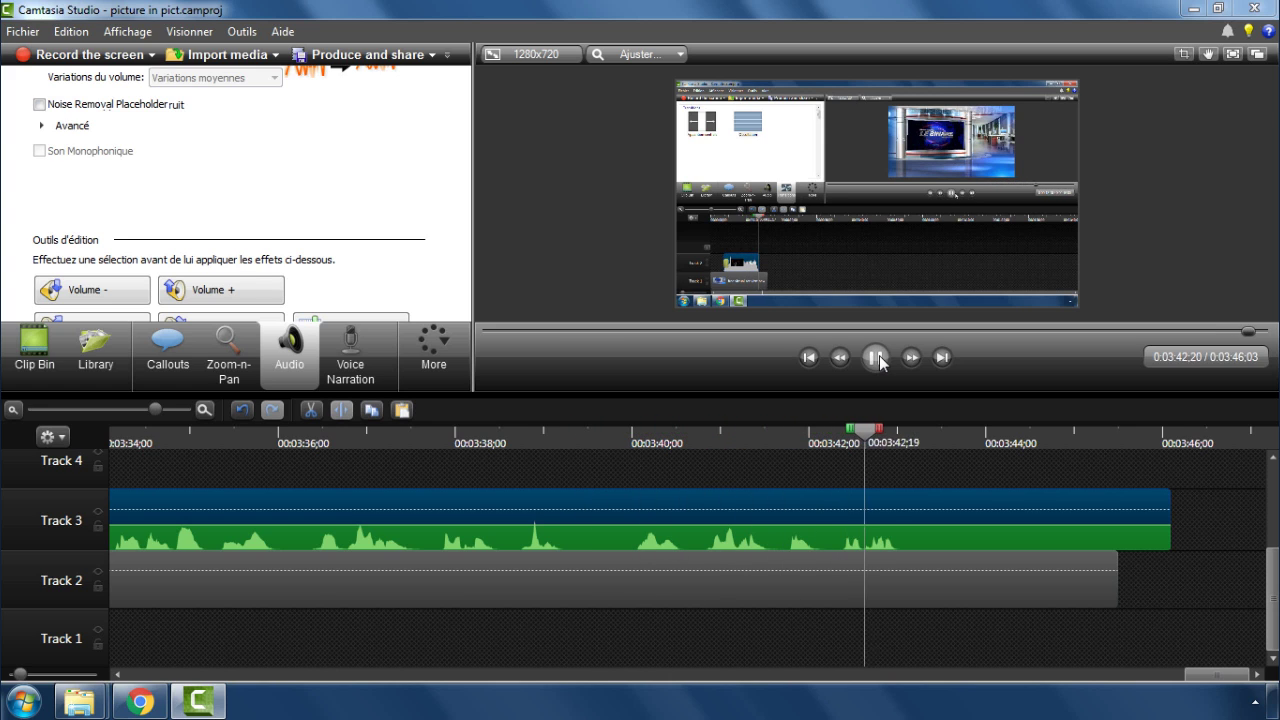
left_click(876, 357)
Step: Cut the section after the narration's last words, from 0:03:43;07 to 0:03:46;03, across the tracks
left_click(910, 437)
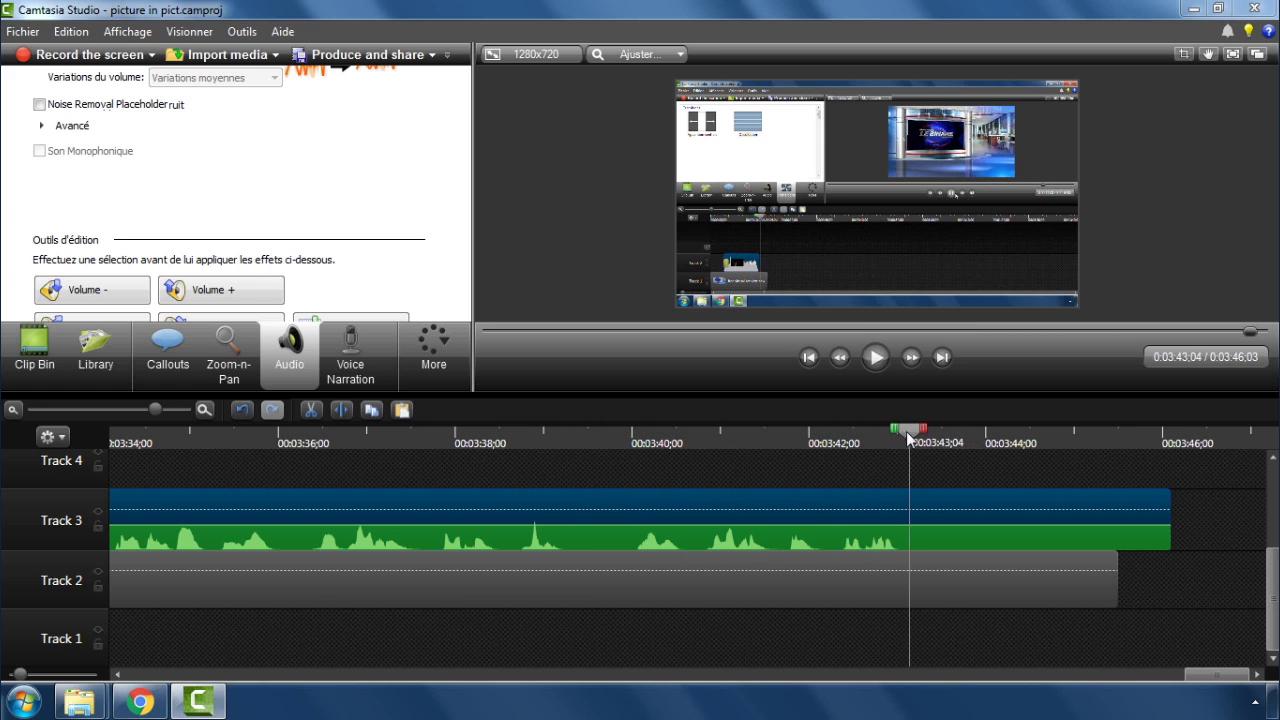
left_click_drag(910, 437, 1179, 456)
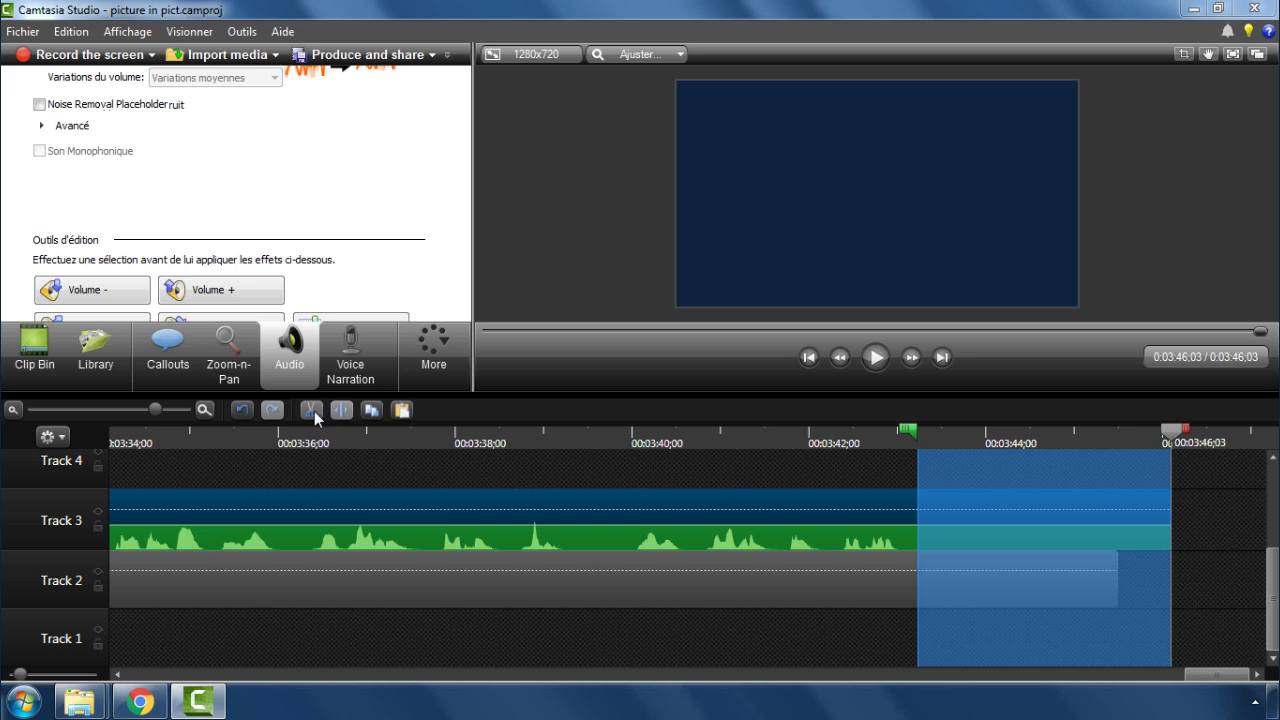
left_click(311, 410)
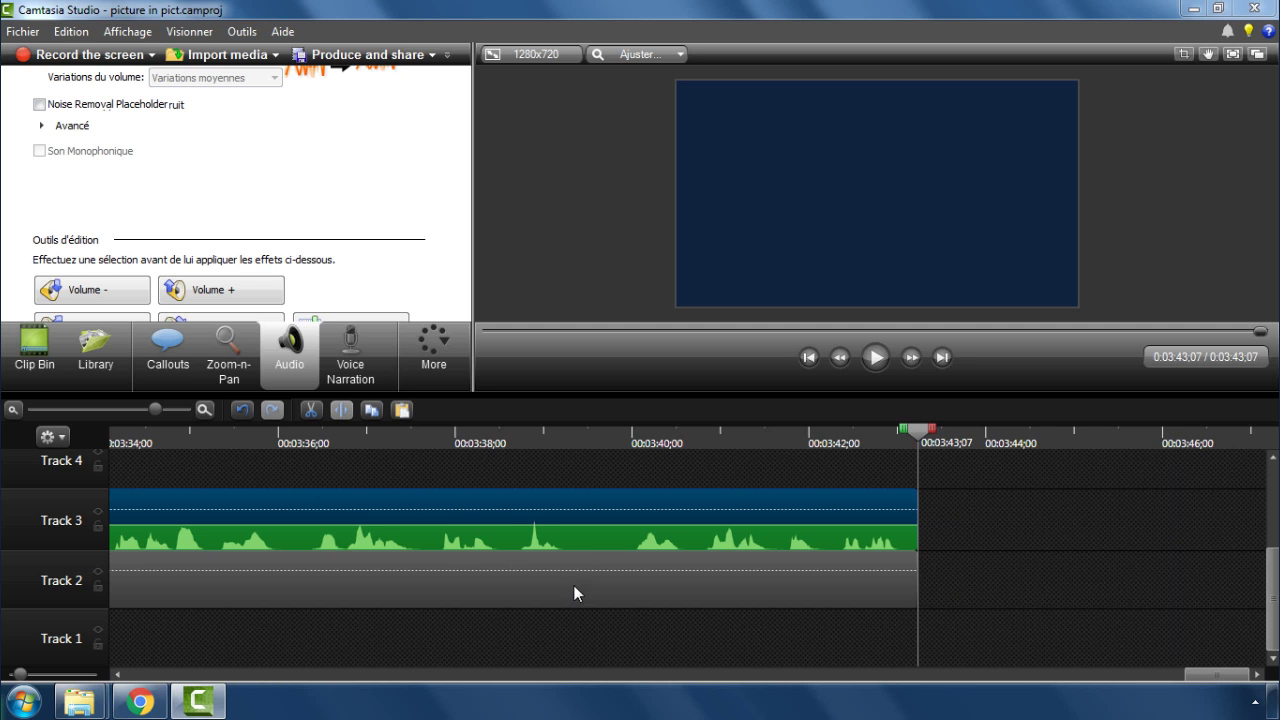
Step: Apply an audio fade-in to the start of the naration.wav clip, from 0:03:31;00 to 0:03:32;08
left_click(124, 409)
left_click_drag(686, 440, 456, 430)
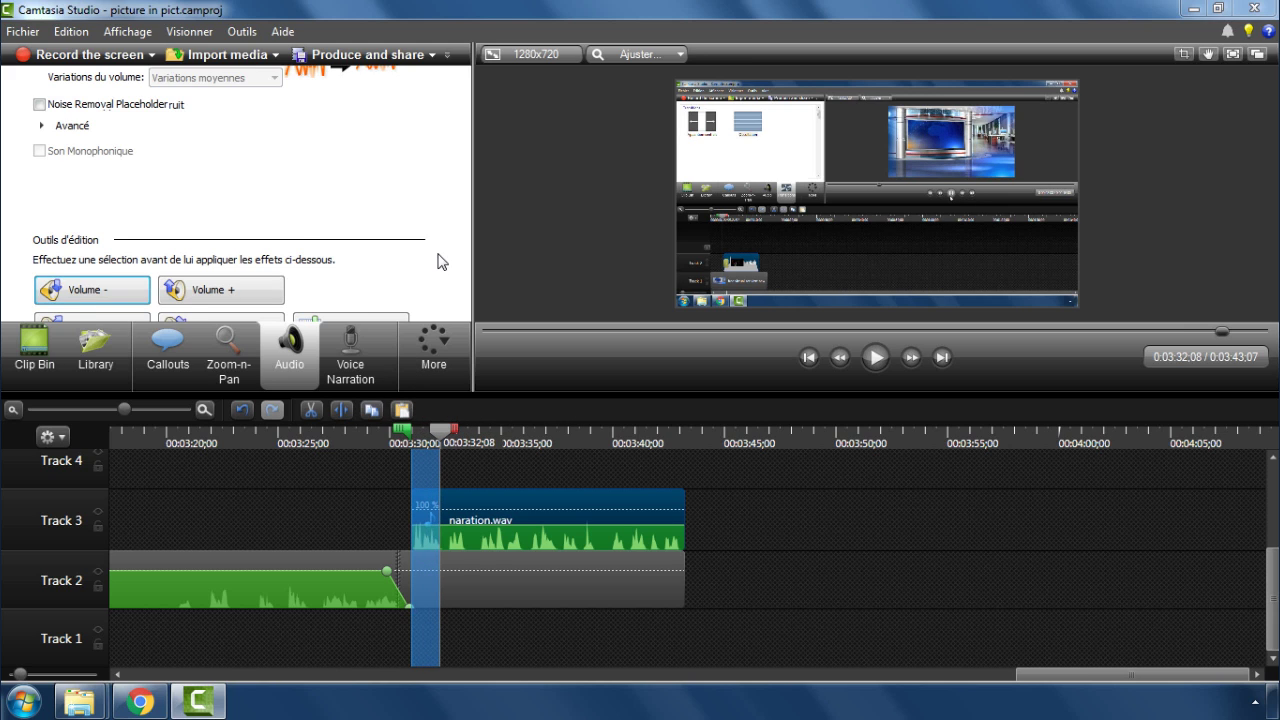
scroll(436, 267, "down", 1)
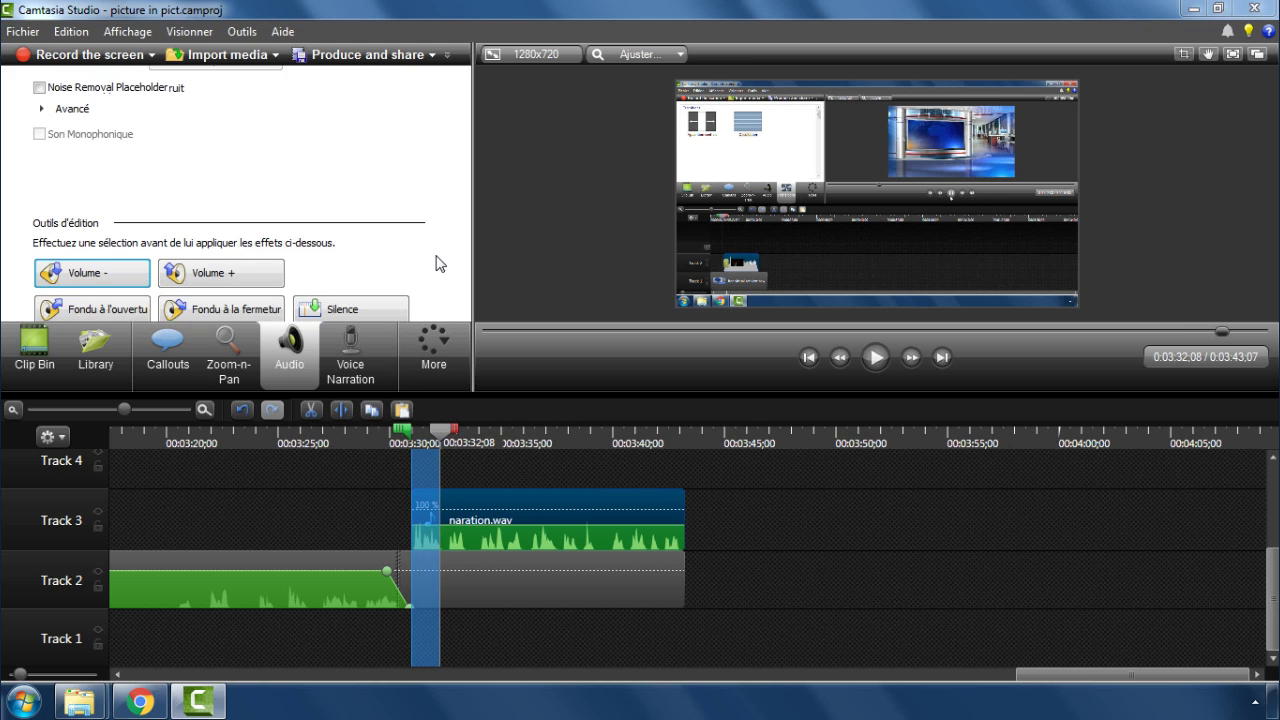
left_click(101, 298)
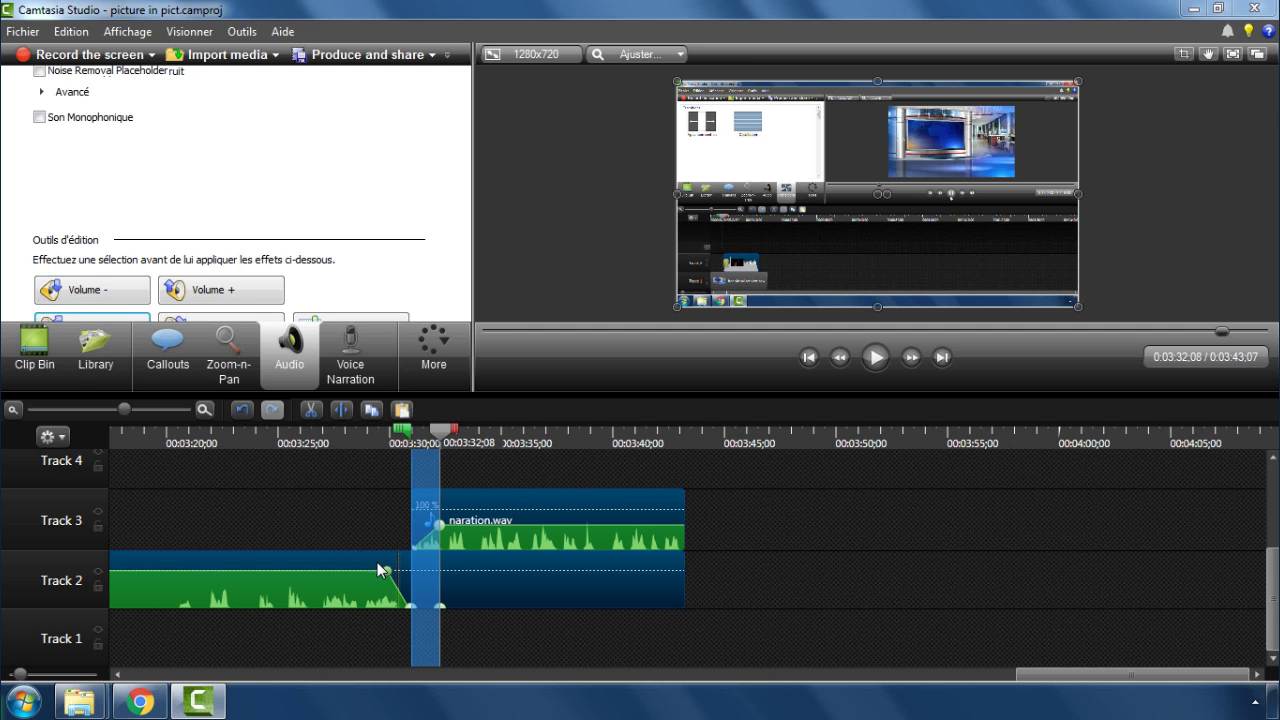
Step: Play back the timeline from 0:03:29;00 to 0:03:37;17 to check the fade between the original audio and the narration
left_click(445, 432)
left_click_drag(445, 432, 370, 444)
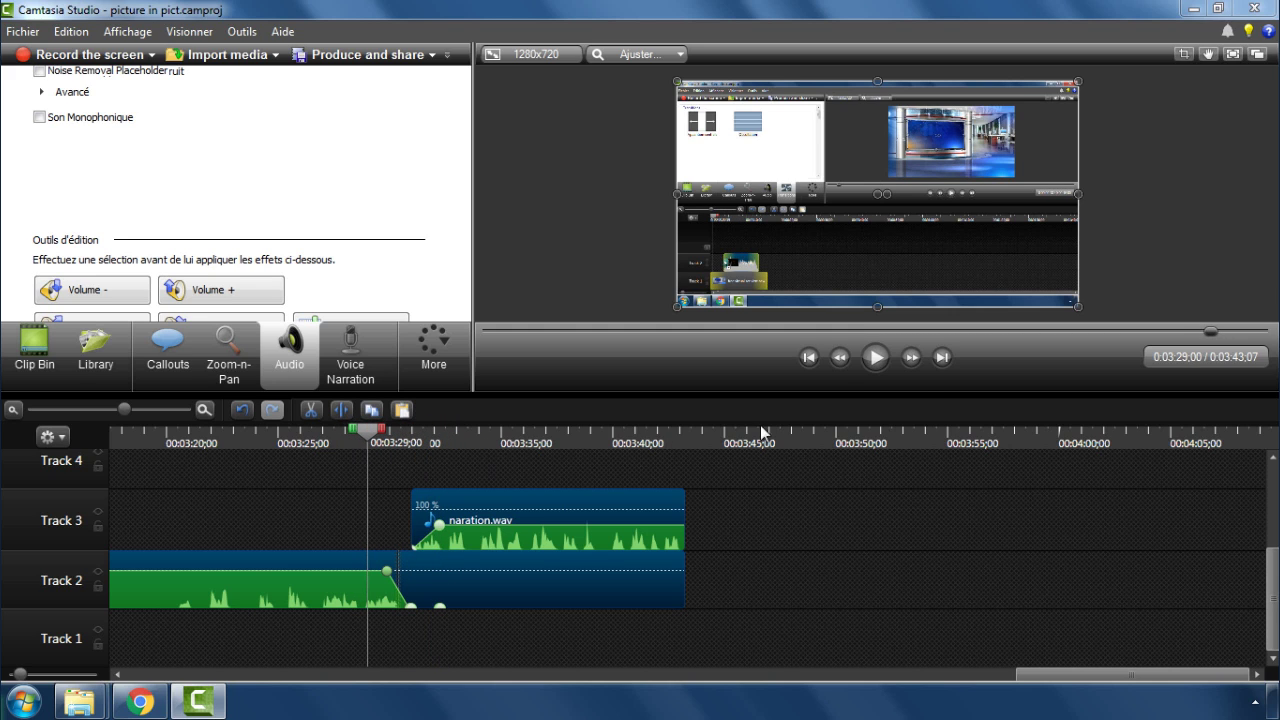
left_click(877, 358)
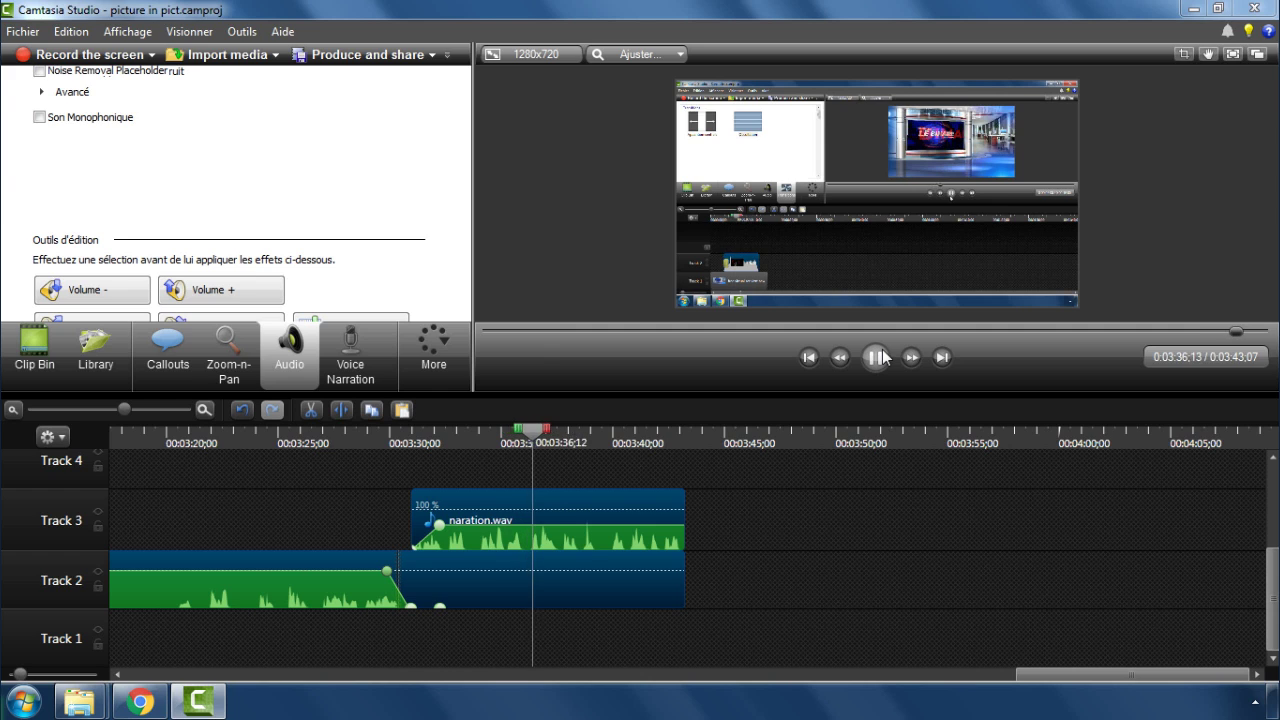
key("space")
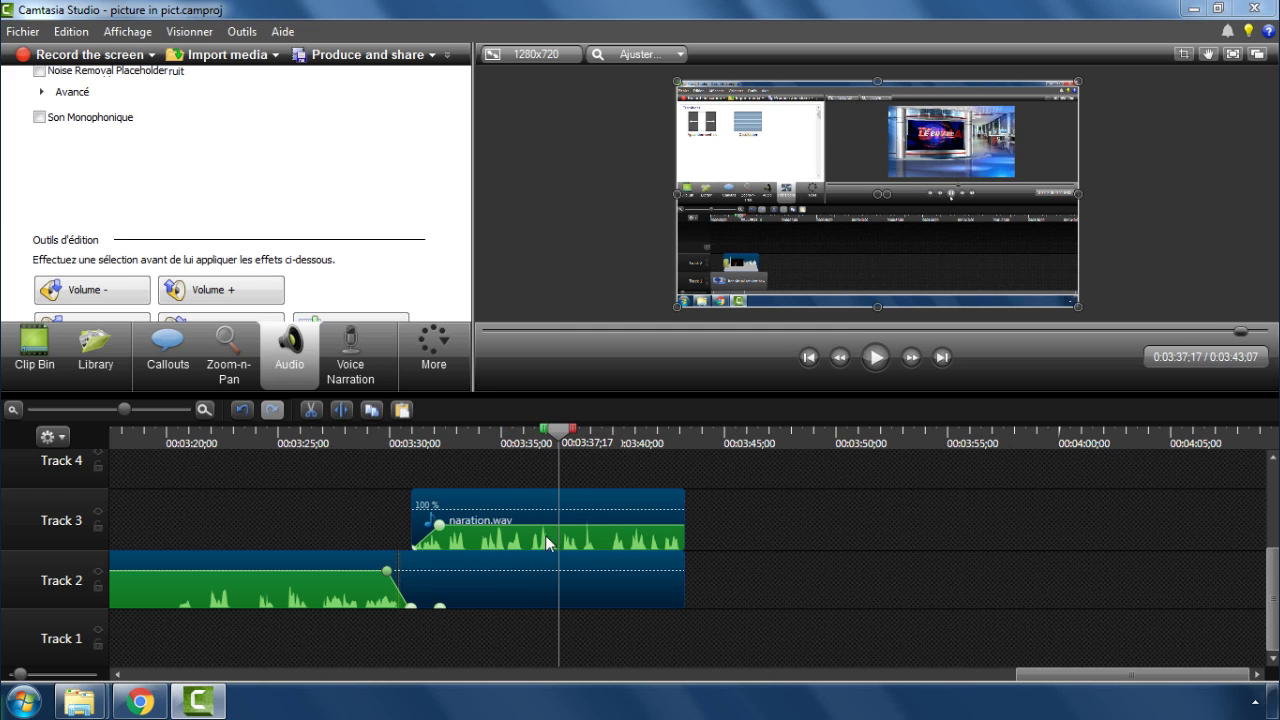
mouse_move(536, 535)
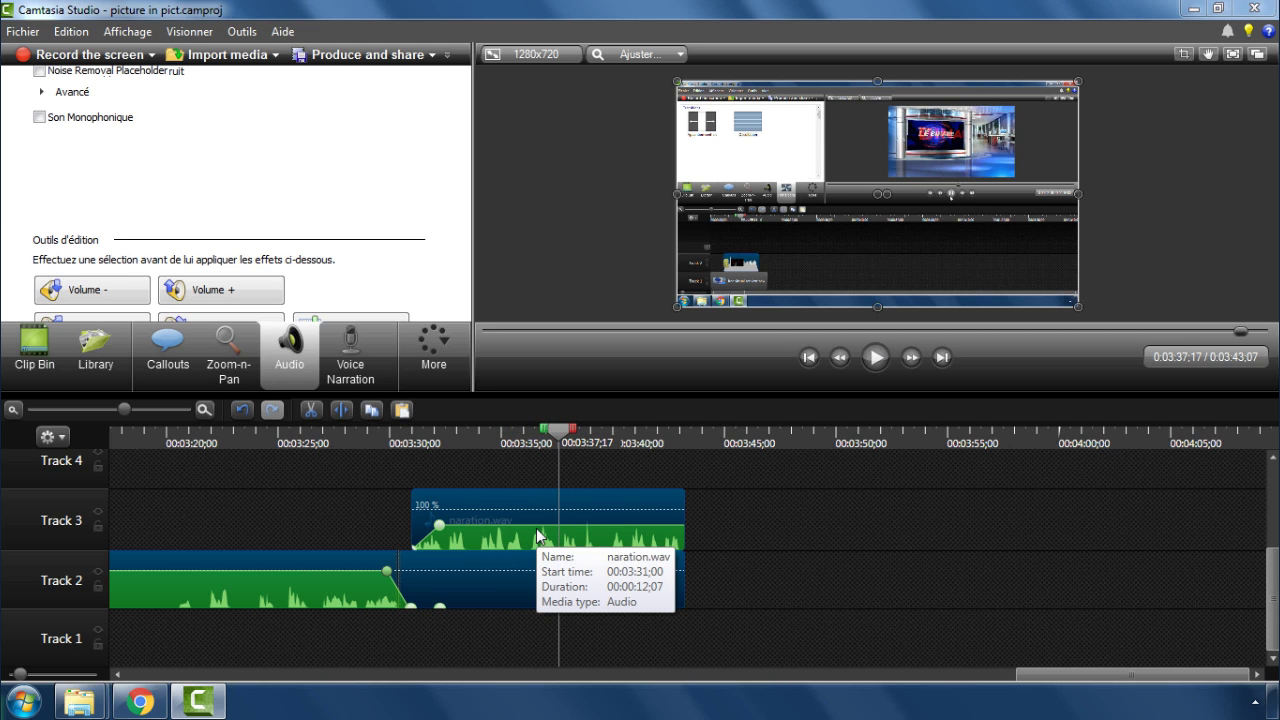